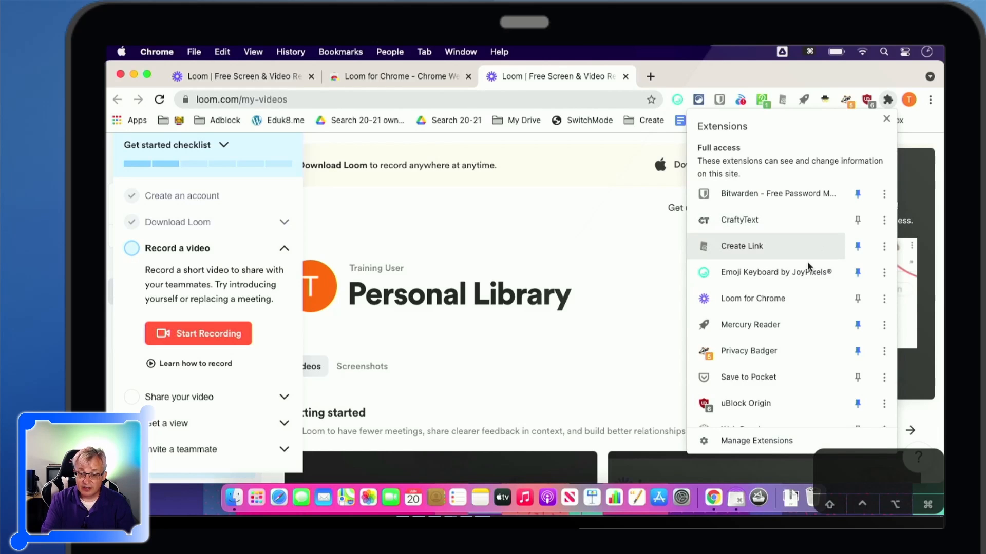
Pin the Loom for Chrome extension to the browser toolbar and dismiss its installation notice
scroll(800, 364, "down", 4)
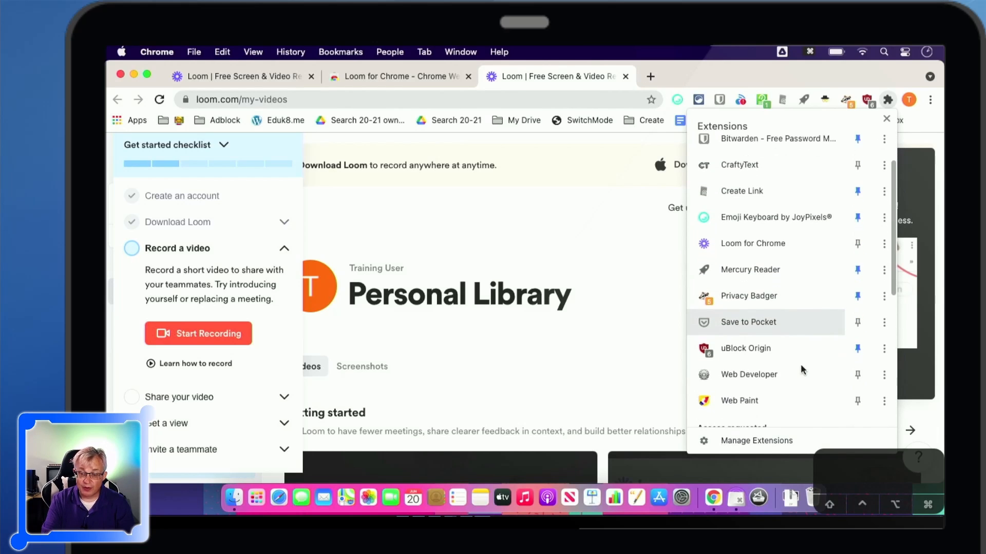
scroll(800, 337, "up", 3)
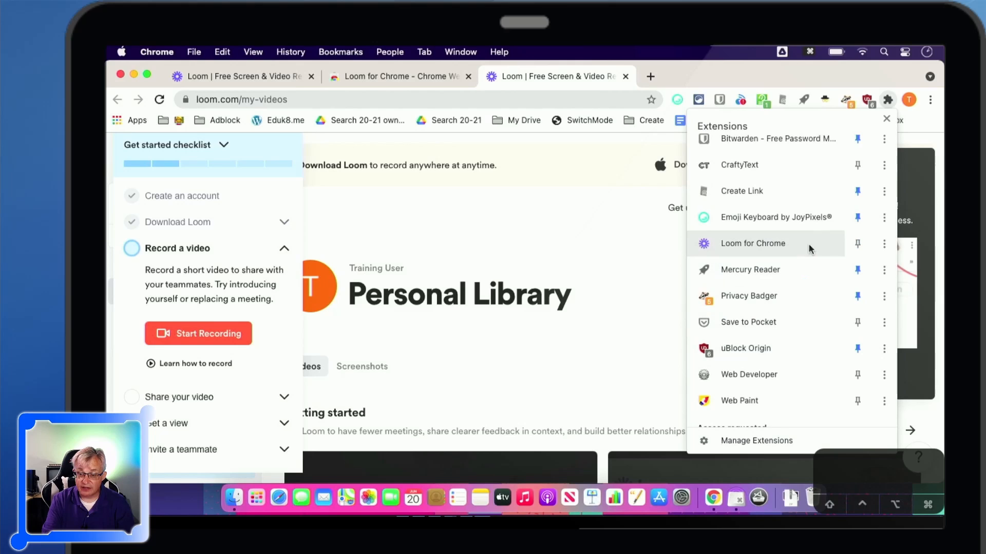
left_click(856, 243)
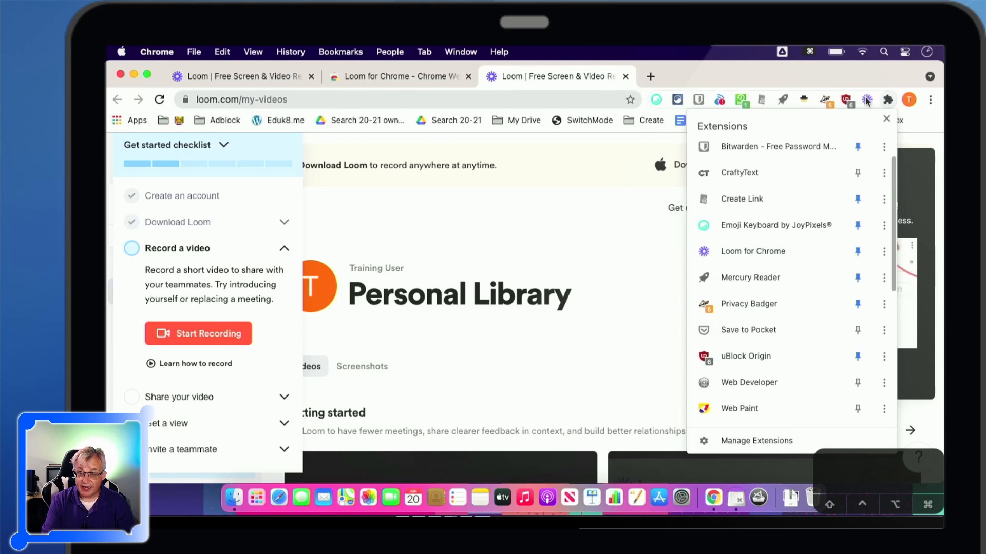
left_click(862, 75)
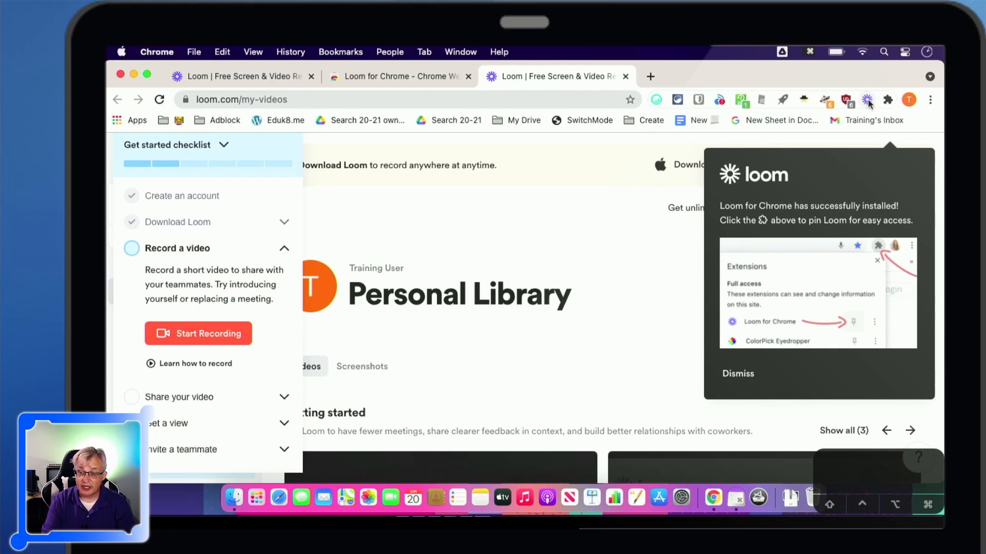
left_click(738, 372)
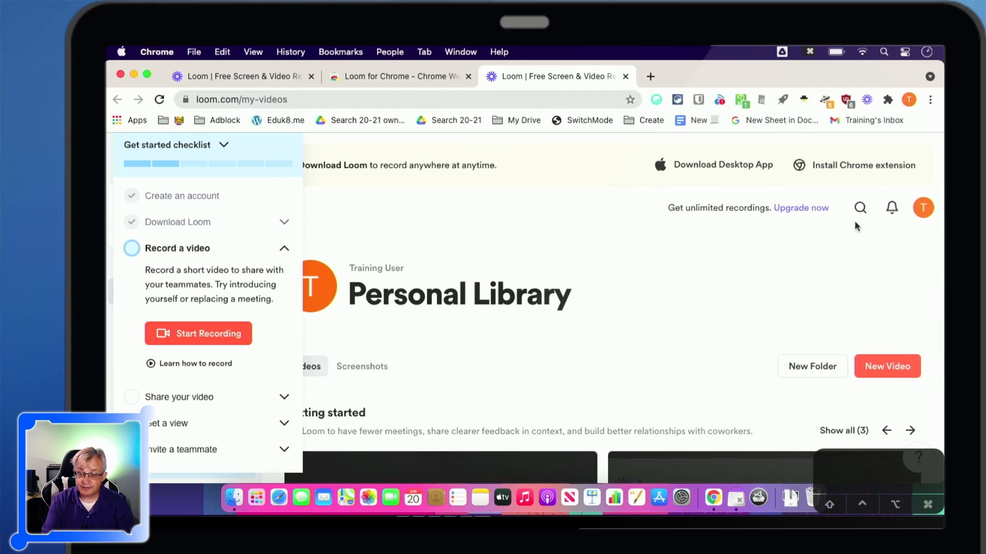
Move the Loom icon to the front of the pinned extensions and collapse the Get started checklist
left_click_drag(863, 101, 657, 101)
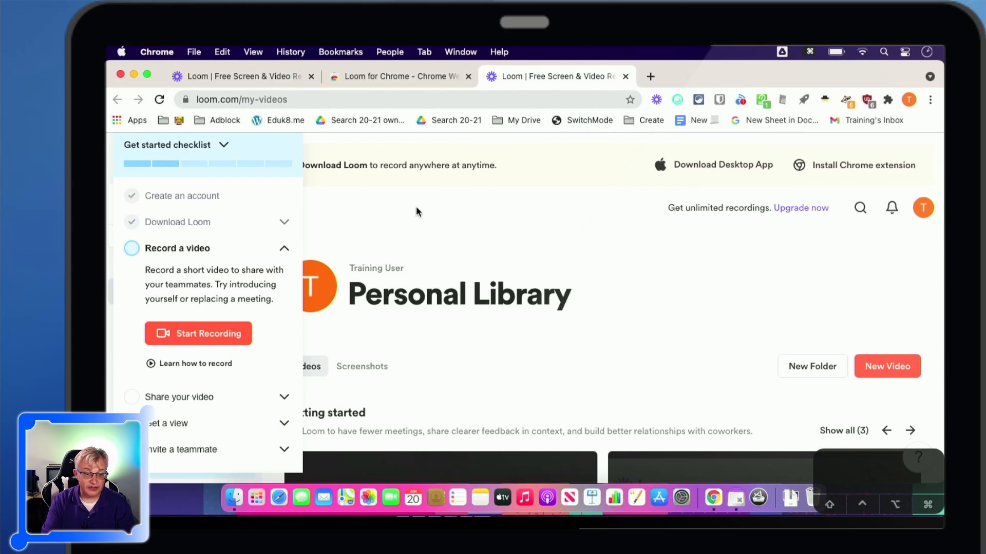
left_click(232, 155)
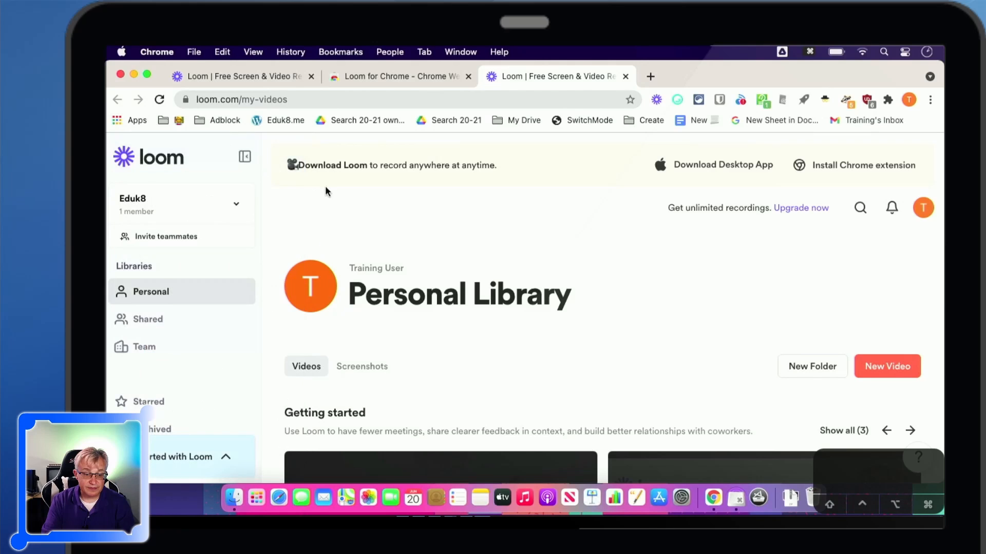
Launch the Loom extension from a new browser tab and grant it access to the microphone and camera
left_click(649, 75)
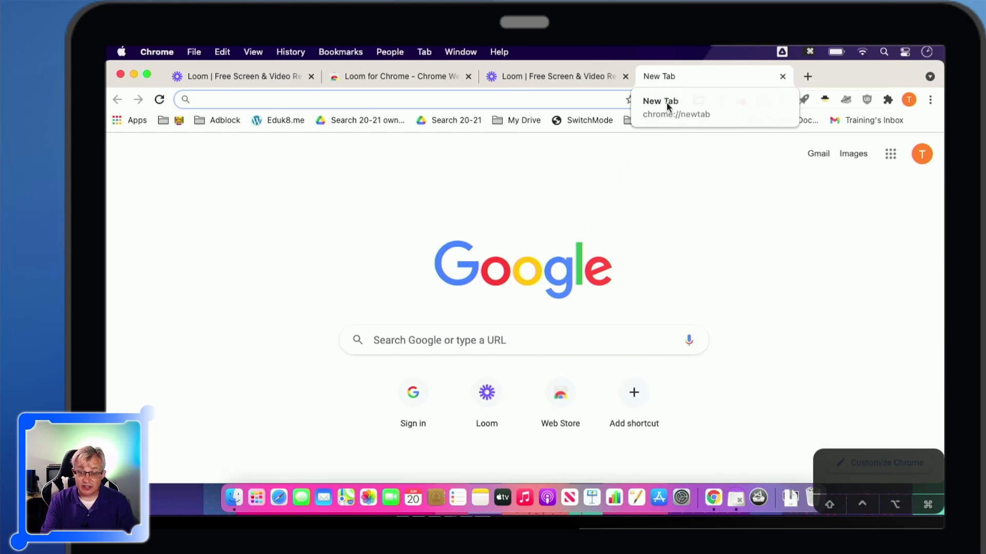
left_click(658, 101)
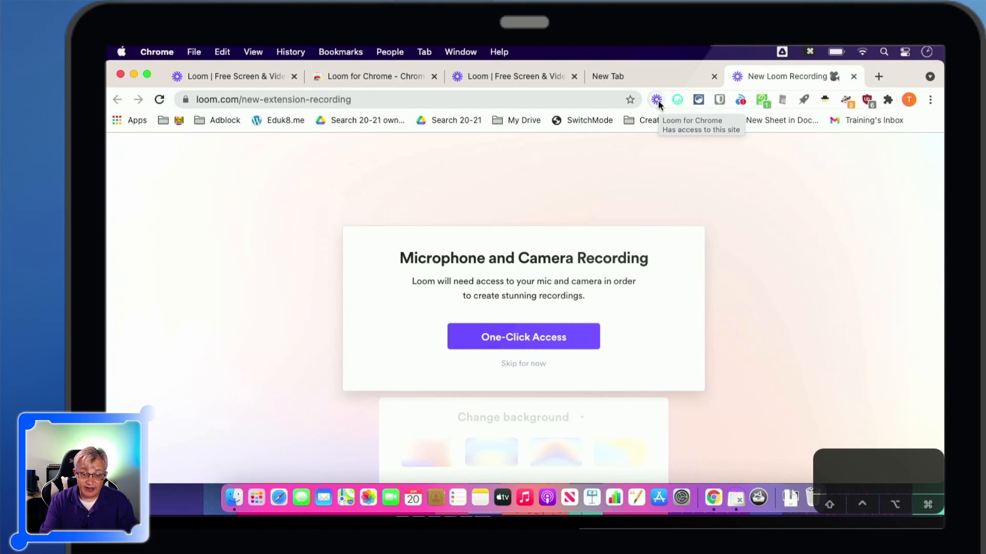
left_click(515, 341)
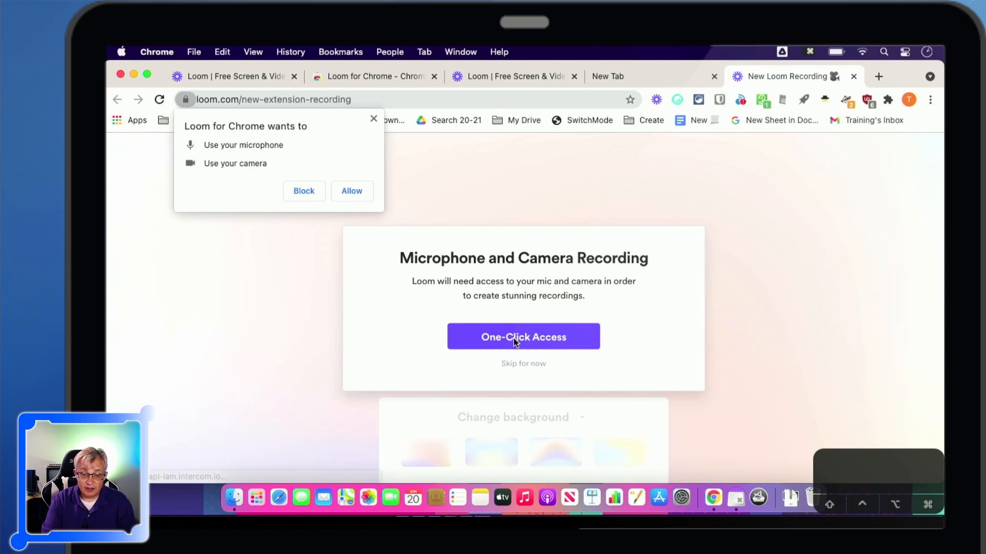
left_click(354, 192)
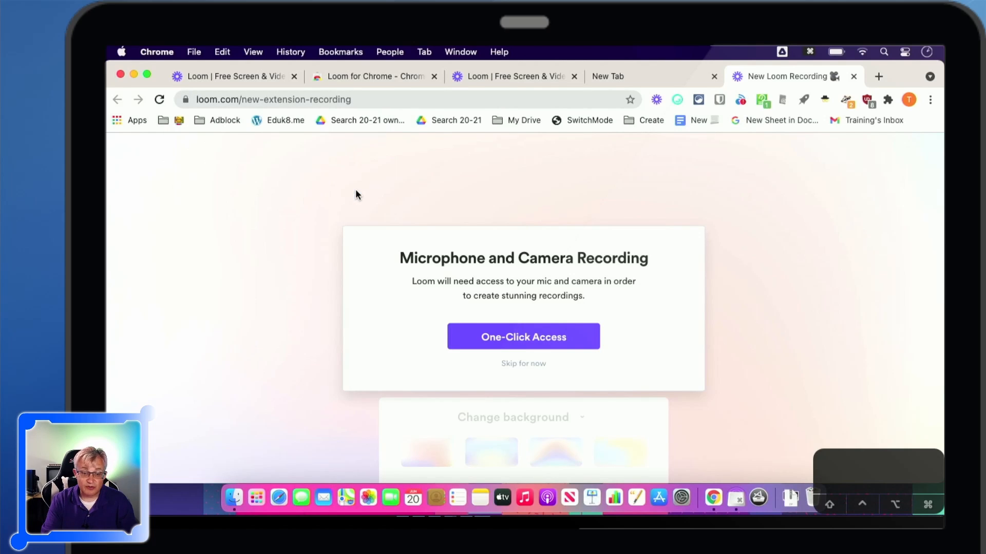
left_click(550, 249)
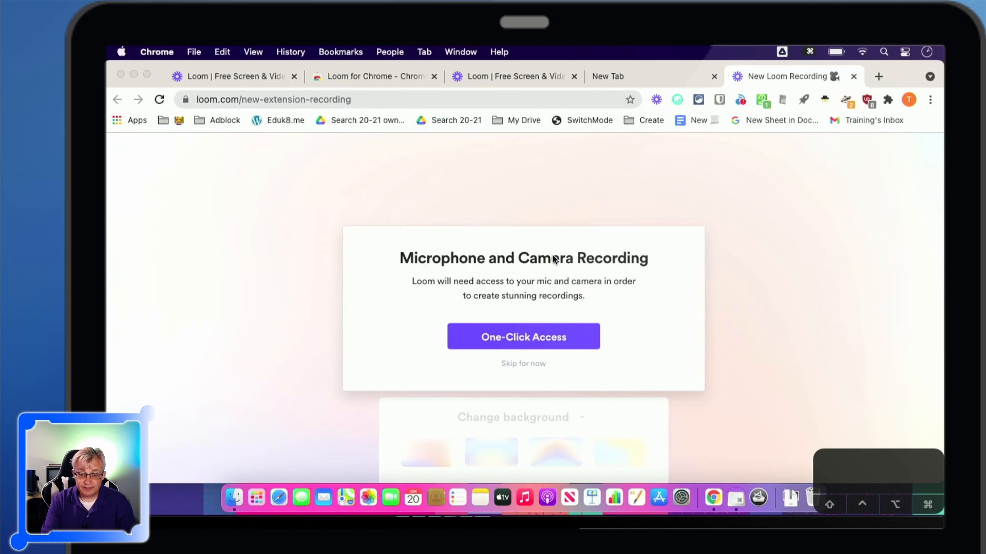
left_click(552, 252)
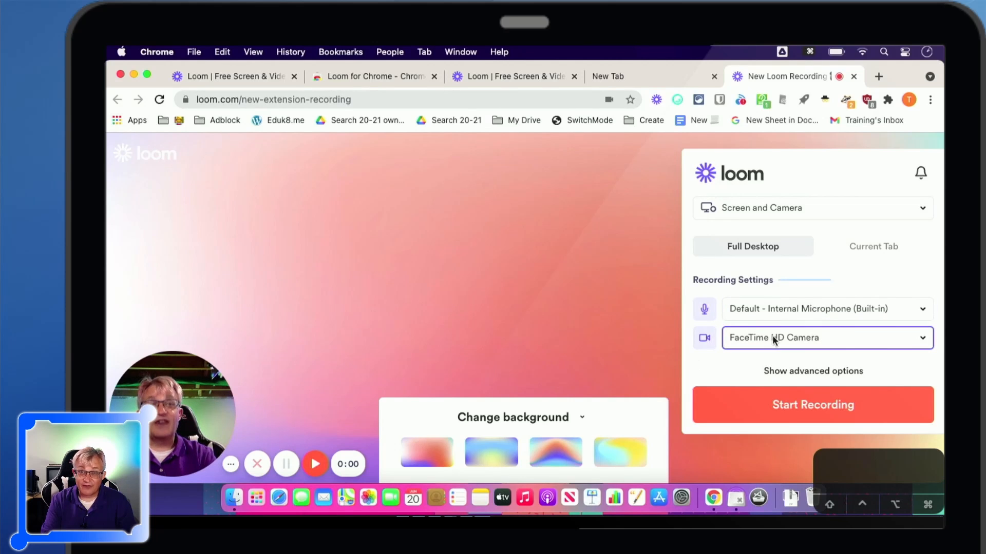
Try moving the camera bubble across the recording page and bring it back to its original corner
mouse_move(167, 405)
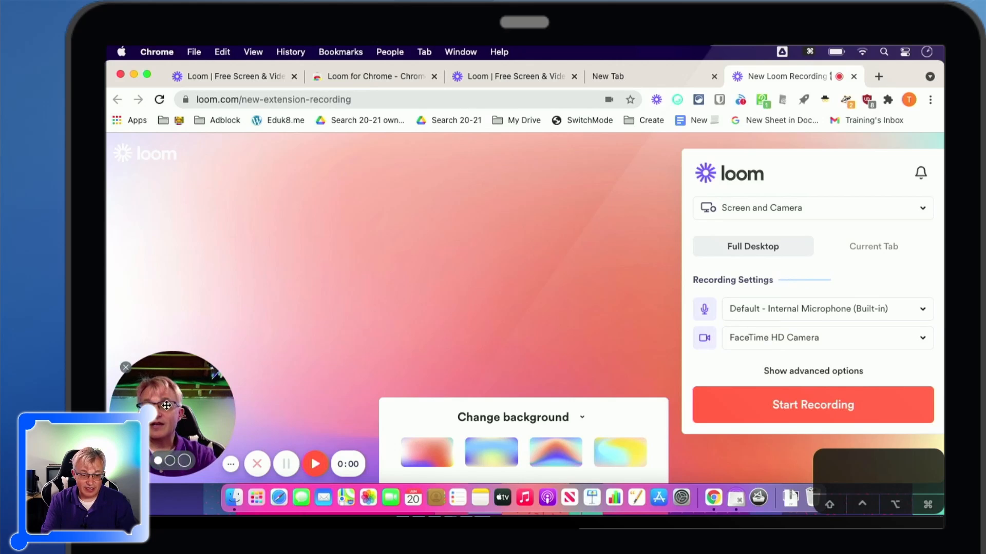
left_click_drag(180, 420, 667, 385)
left_click_drag(677, 514, 175, 445)
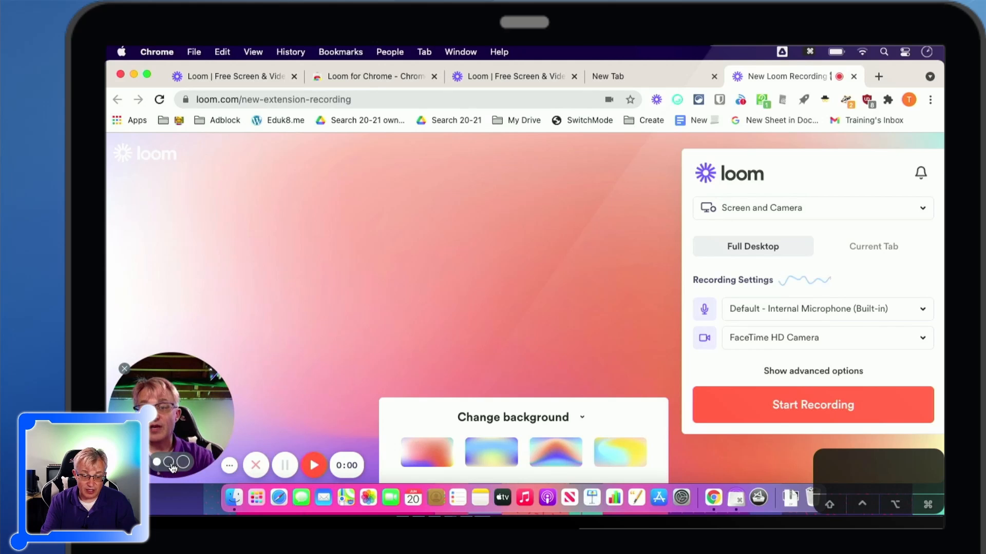
Try the medium and large camera bubble sizes and restore the smallest size
left_click(183, 462)
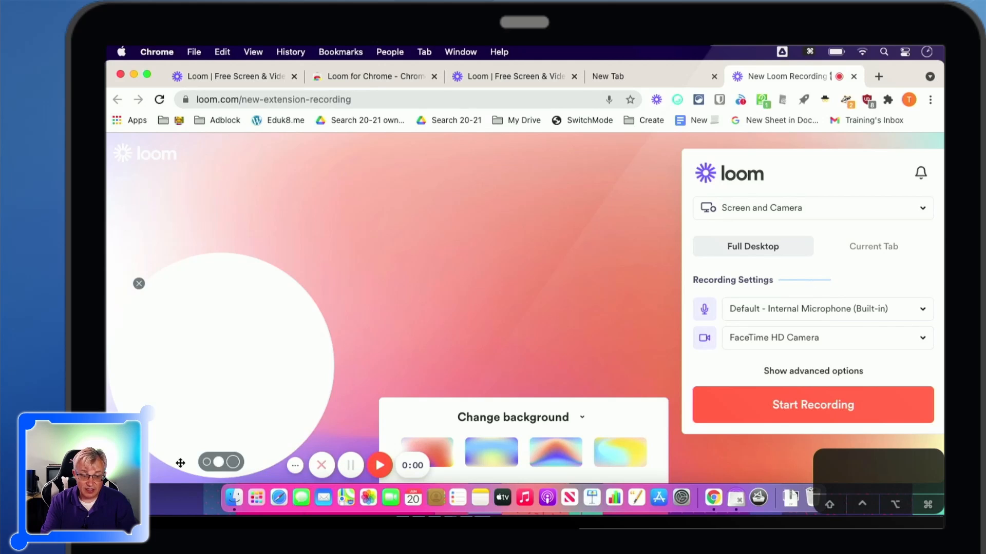
left_click(232, 462)
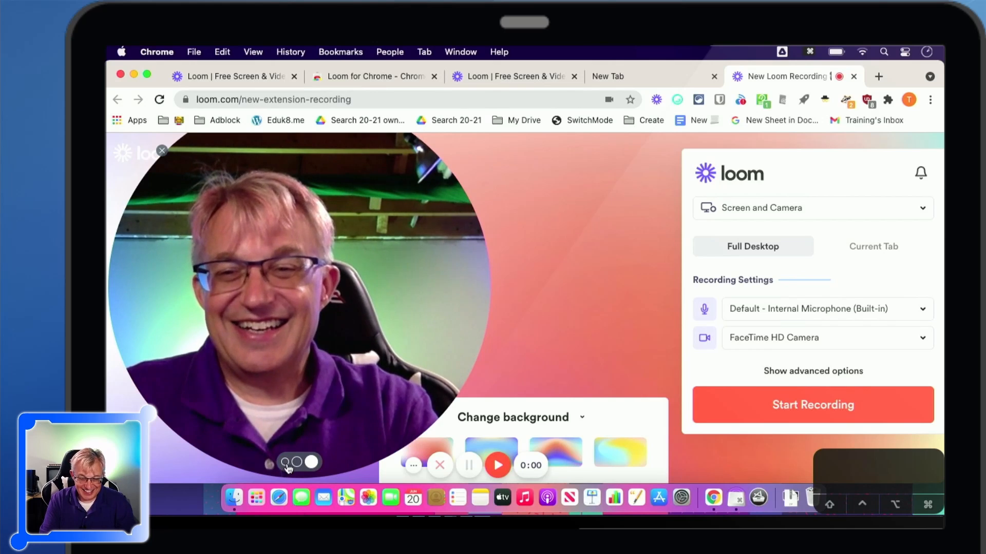
left_click(285, 462)
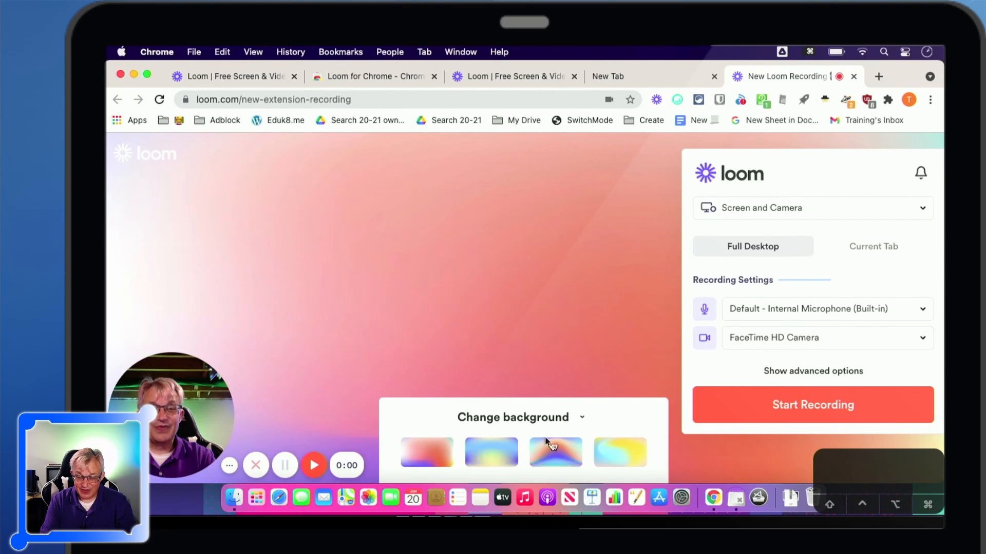
Preview other recording page backgrounds, restore the original pink-red gradient and collapse the background chooser
left_click(555, 447)
left_click(596, 454)
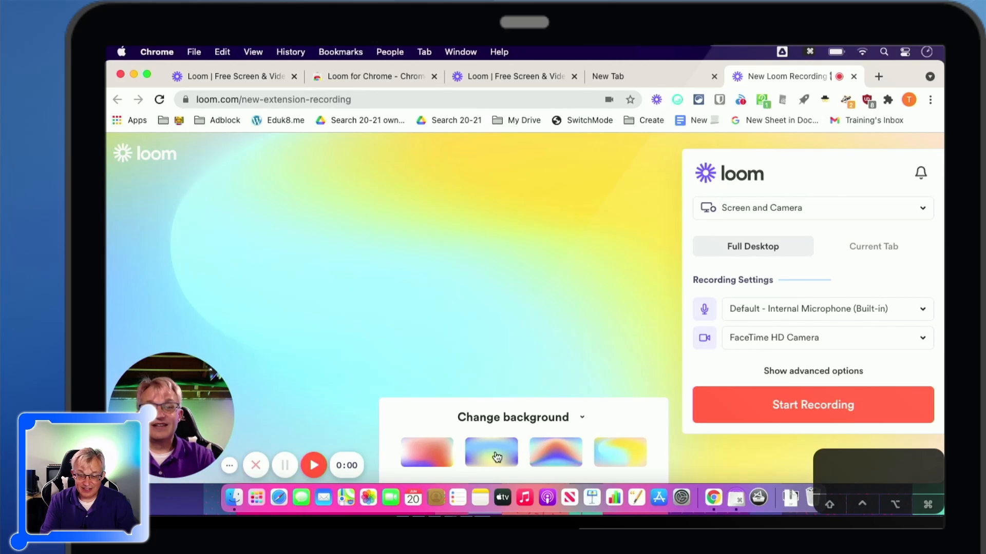
left_click(428, 455)
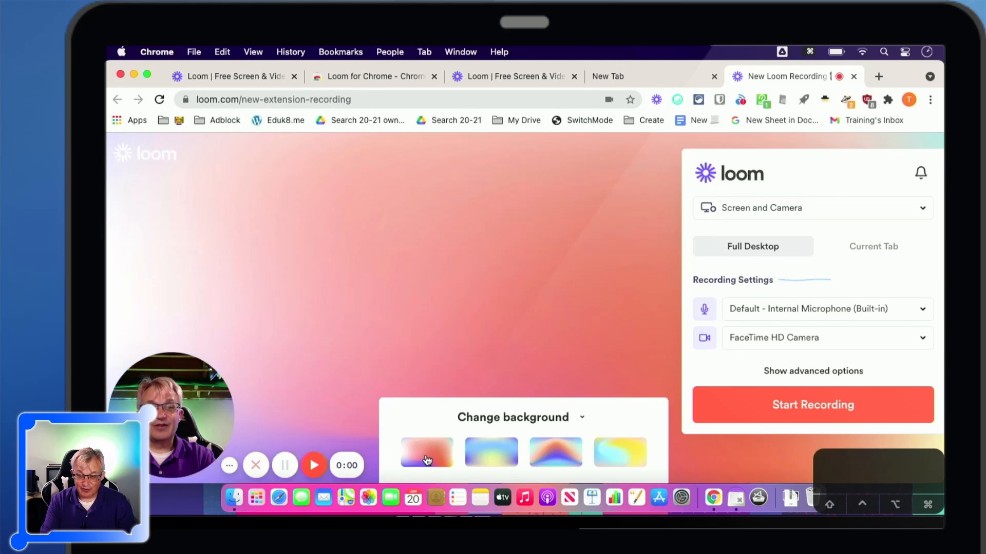
left_click(578, 419)
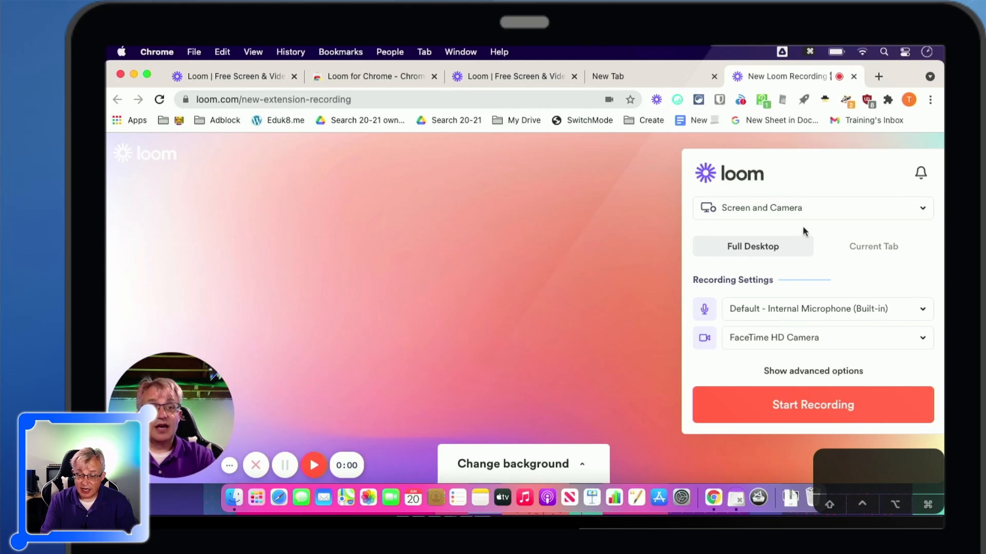
Try the Screen Only and Camera Only recording modes and return to Screen and Camera
left_click(800, 211)
left_click(791, 266)
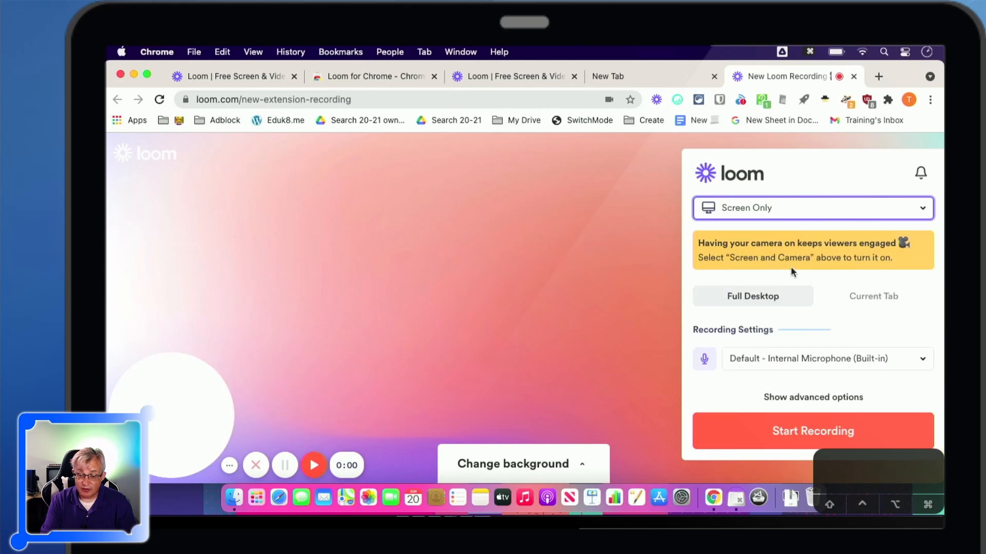
left_click(801, 206)
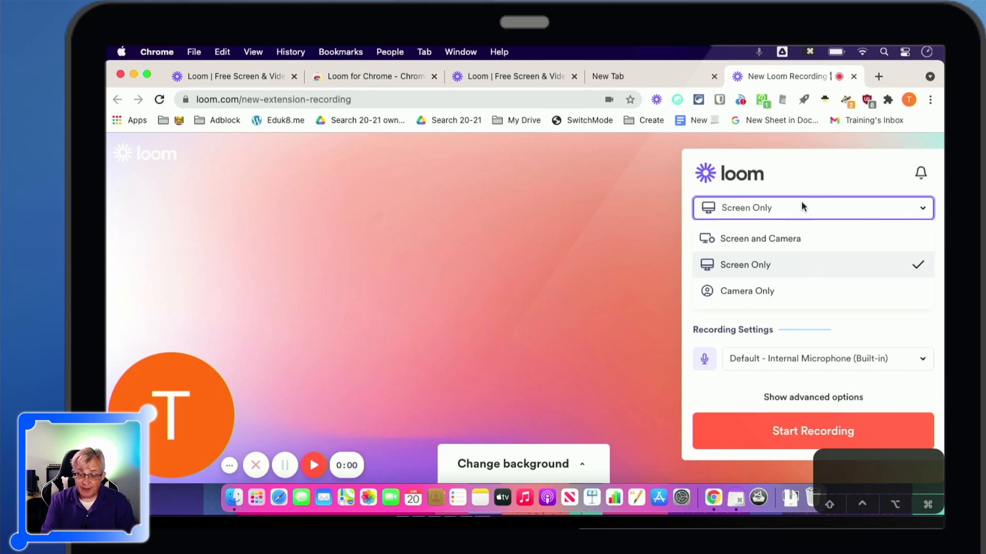
left_click(761, 298)
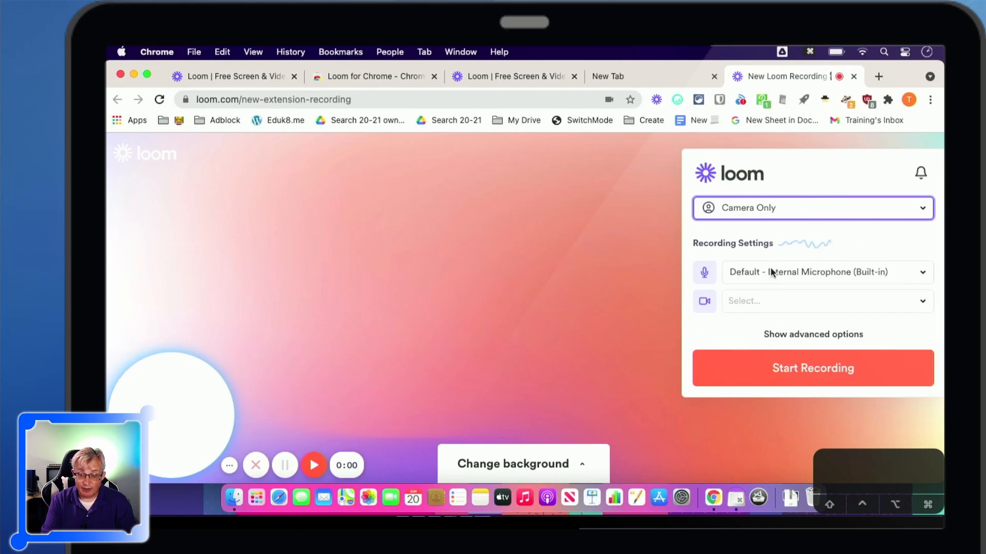
left_click(779, 209)
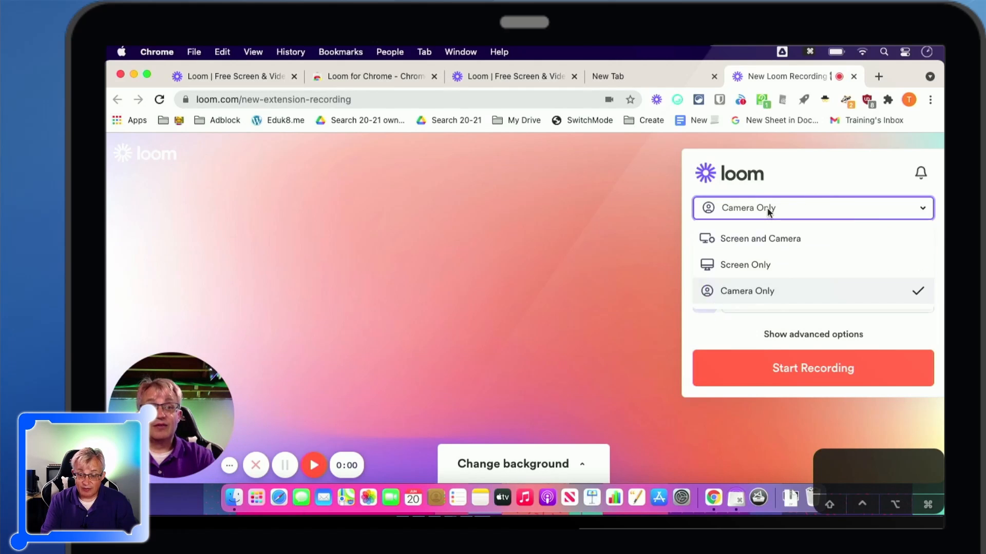
left_click(764, 236)
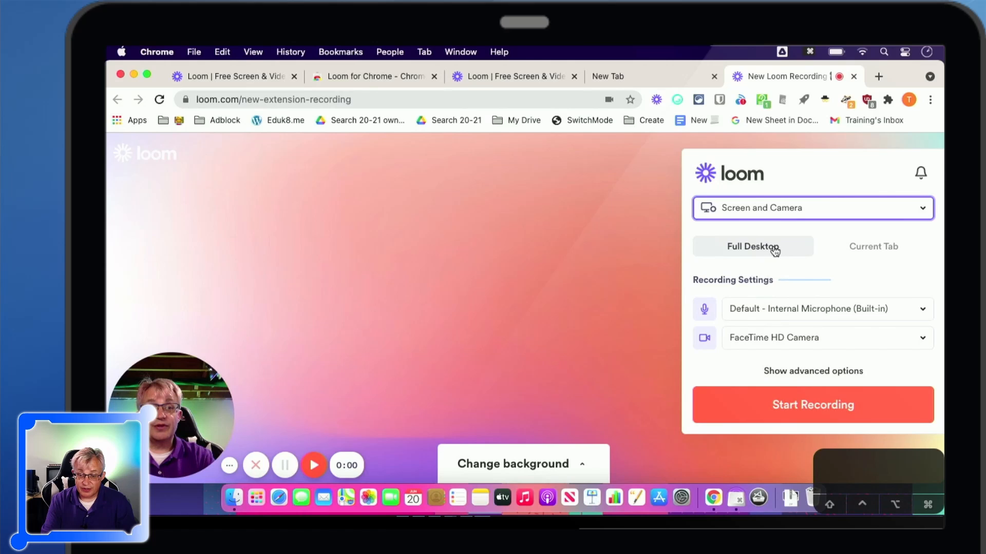
Allow Google Chrome to record the screen in System Preferences' Security & Privacy settings, unlocking them with the account password, and reopen Chrome
left_click(779, 404)
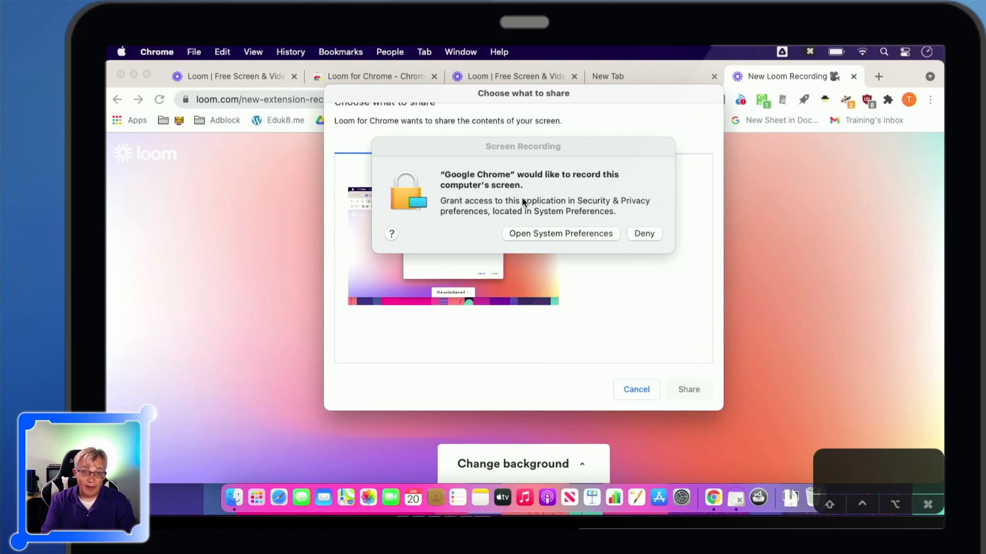
left_click(539, 235)
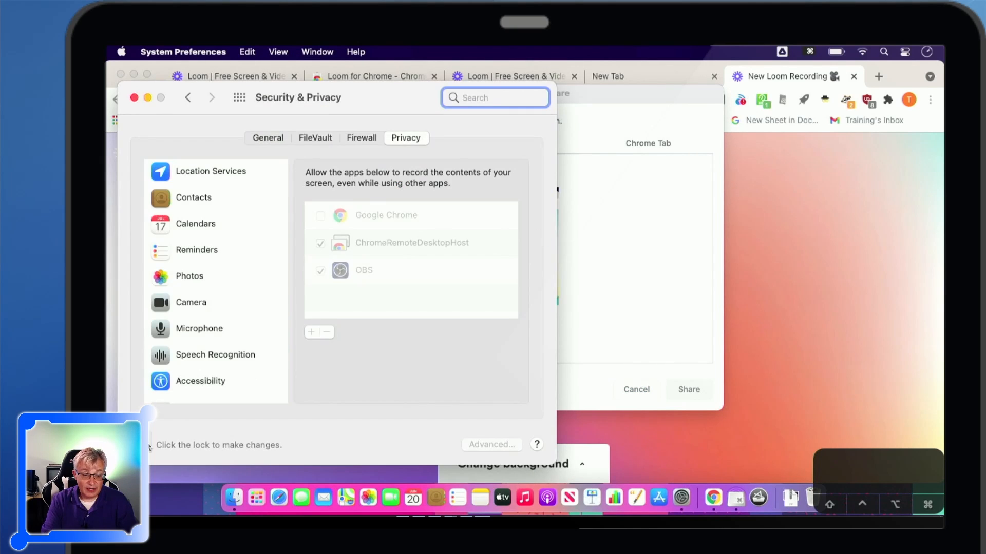
left_click(148, 444)
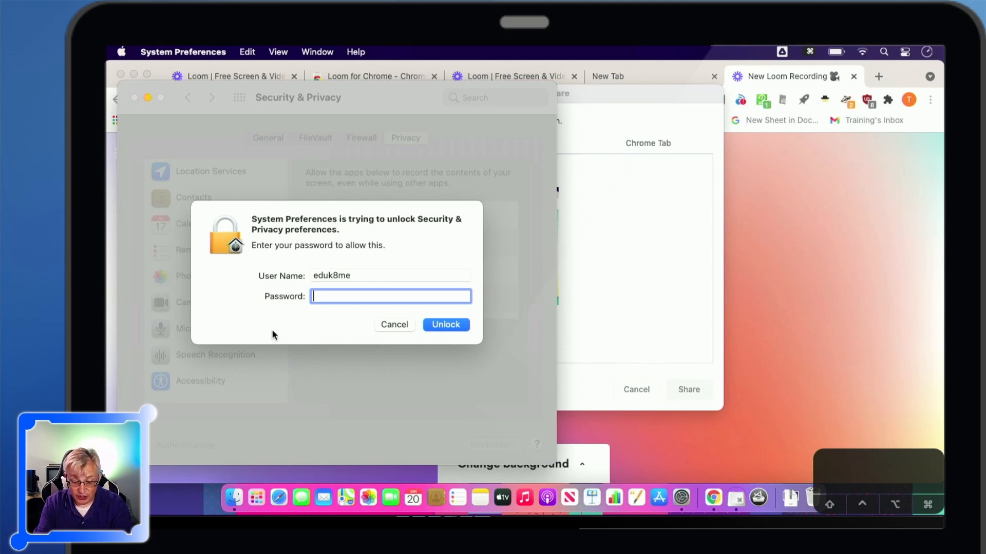
type("•••••••")
key("Return")
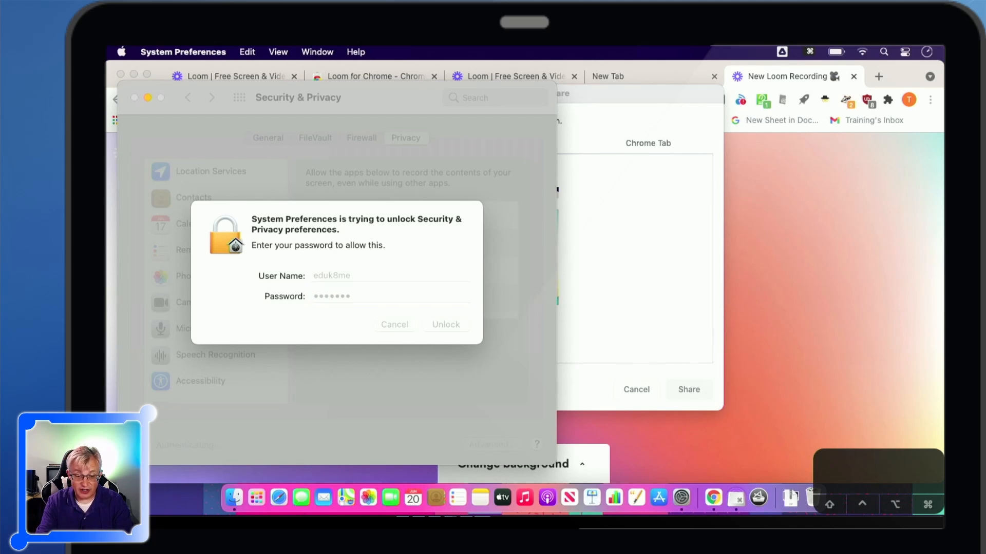
left_click(320, 215)
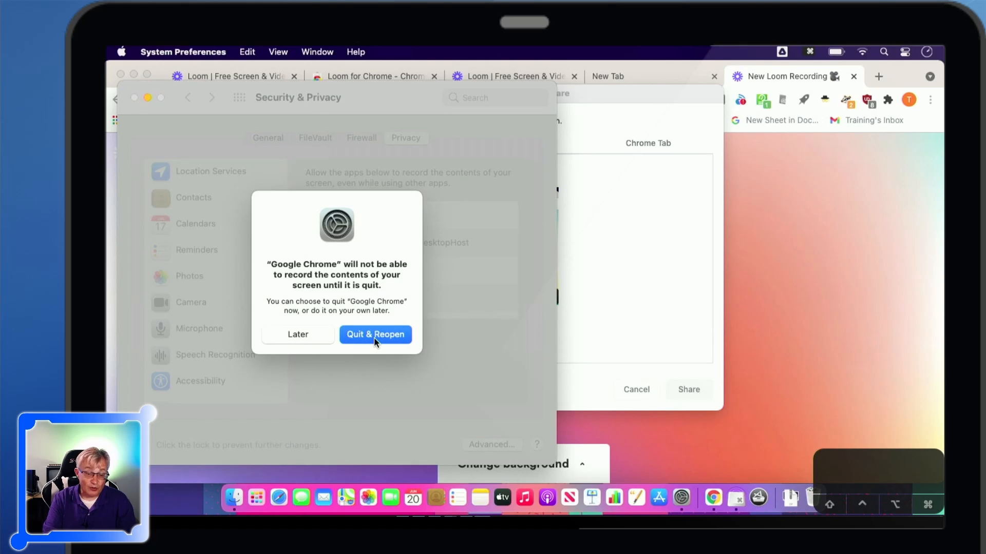
left_click(374, 337)
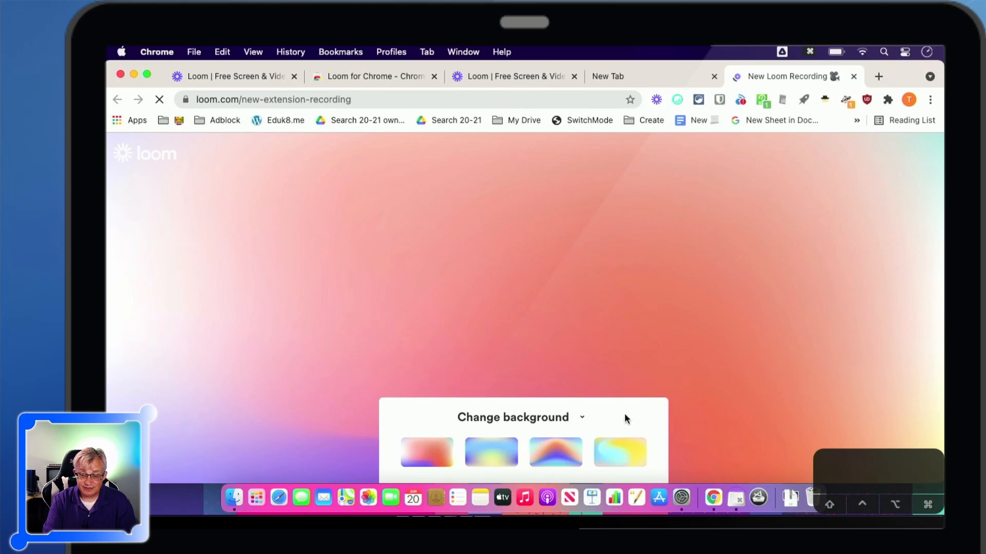
Collapse the background chooser and start a Screen and Camera recording of the full desktop from the Loom extension
left_click(583, 416)
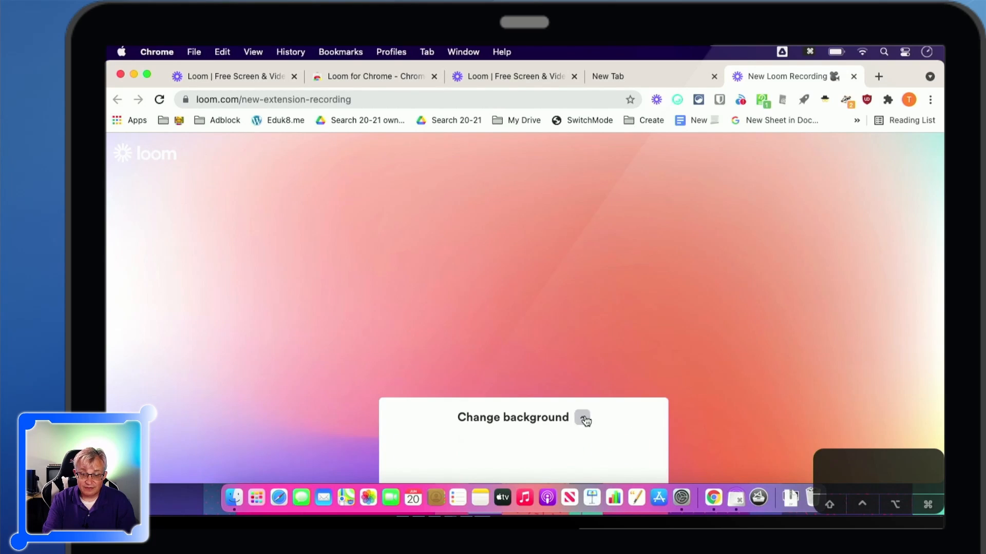
left_click(657, 100)
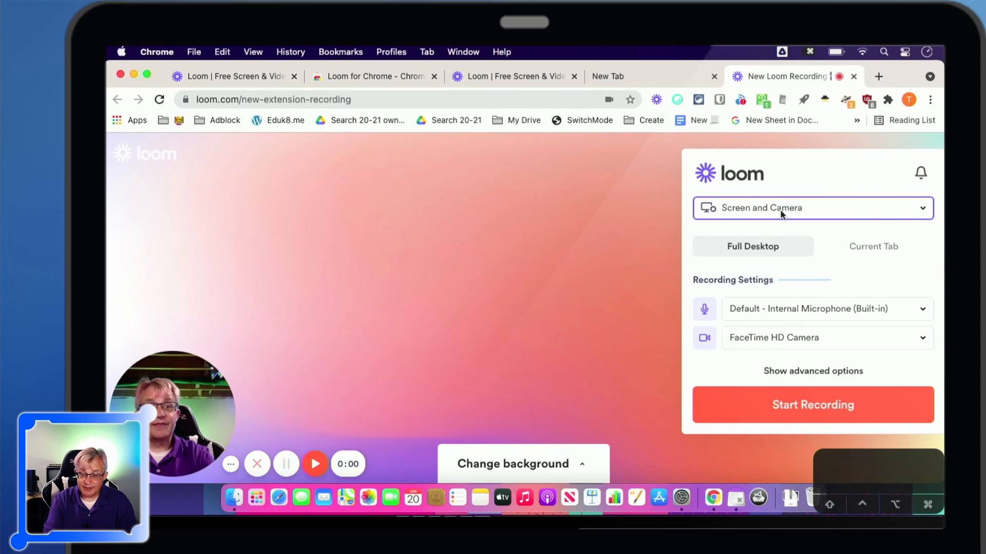
left_click(783, 401)
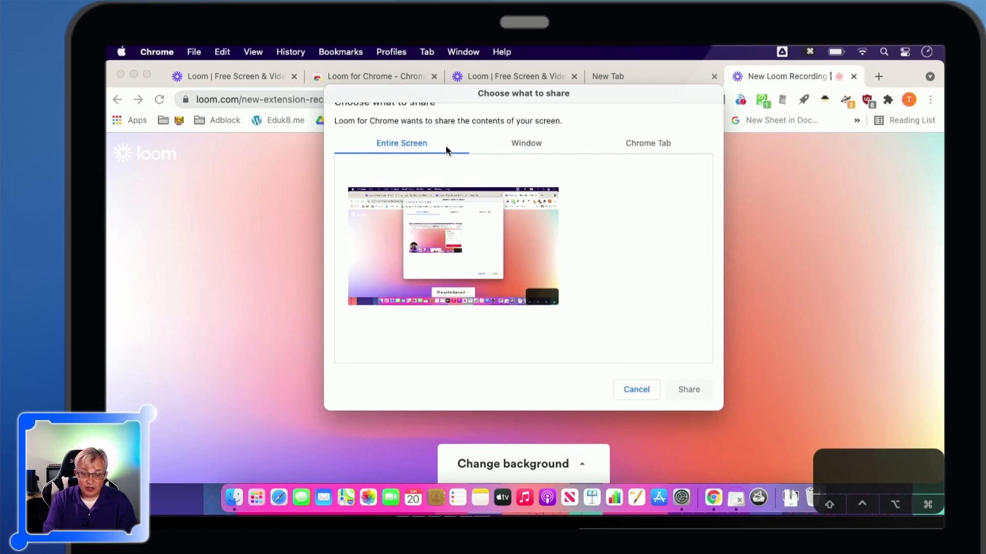
Compare the Window, Entire Screen and Chrome Tab sources that can be shared with Loom
left_click(522, 145)
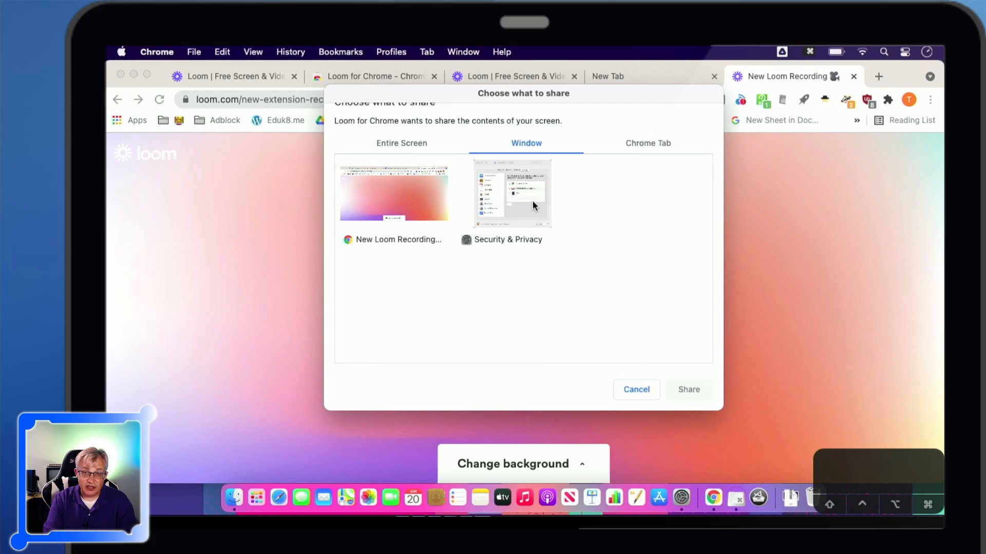
left_click(652, 143)
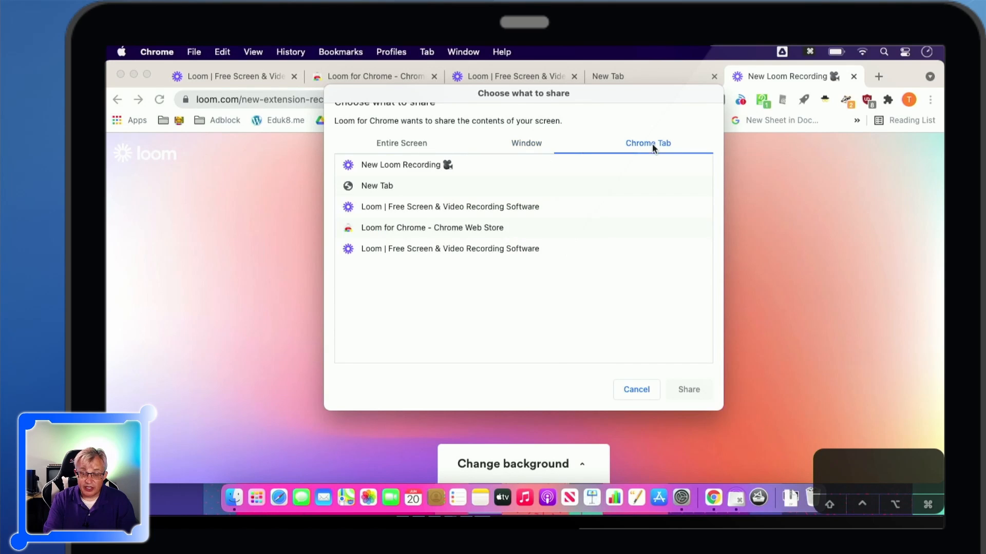
left_click(394, 141)
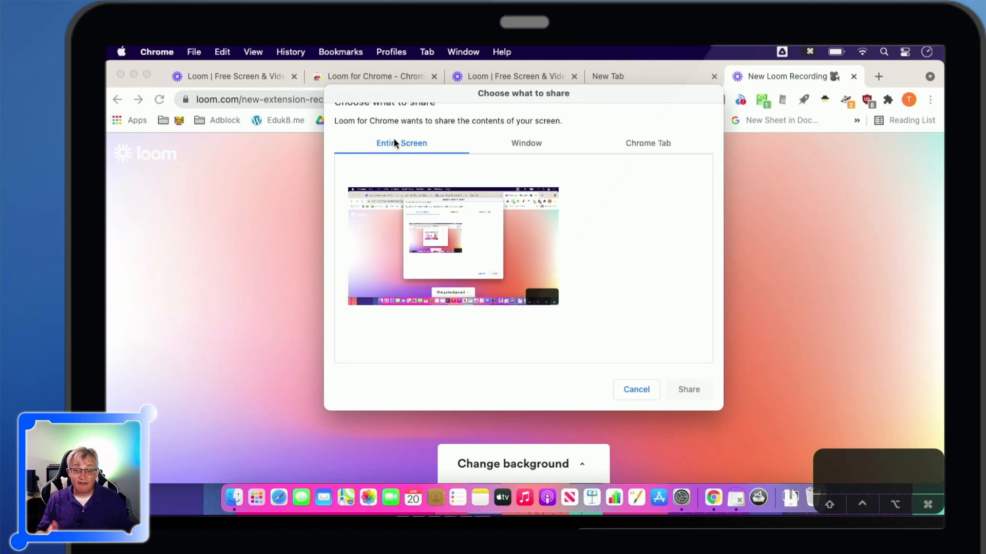
left_click(639, 148)
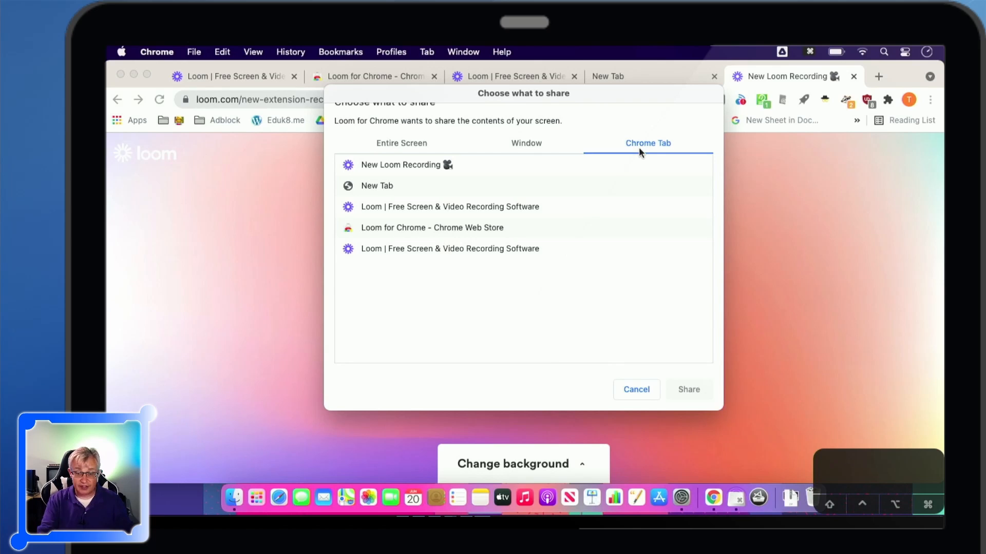
Share the entire screen with Loom to begin the recording
left_click(401, 142)
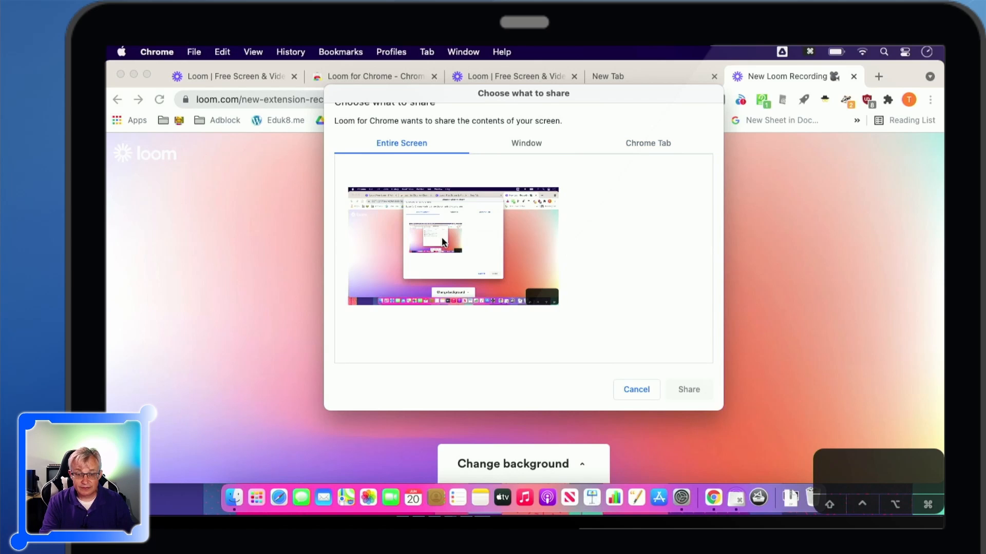
left_click(459, 254)
left_click(686, 389)
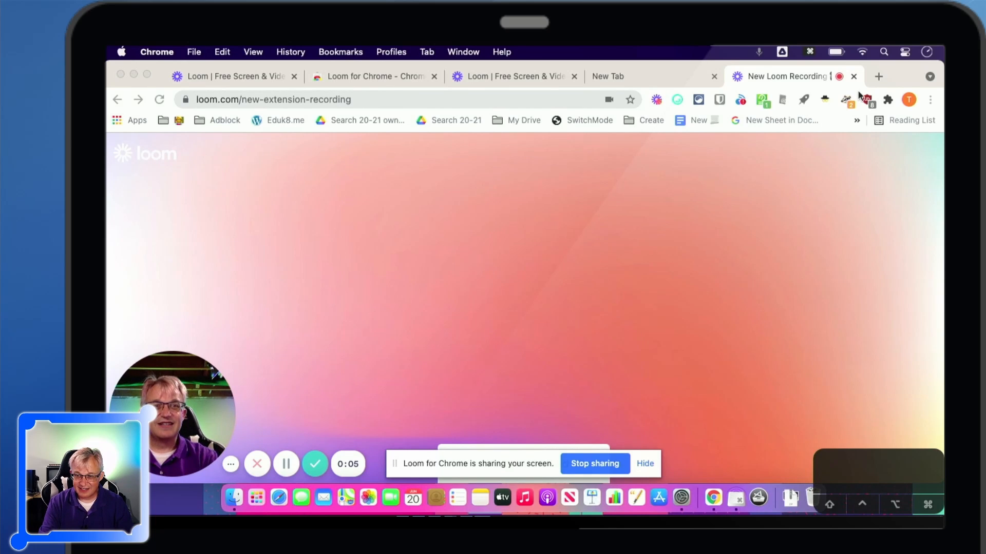
Create a blank Google Docs document in a new browser tab through docs.new and hide the screen-sharing notice
left_click(879, 76)
left_click(878, 77)
type("docs.new")
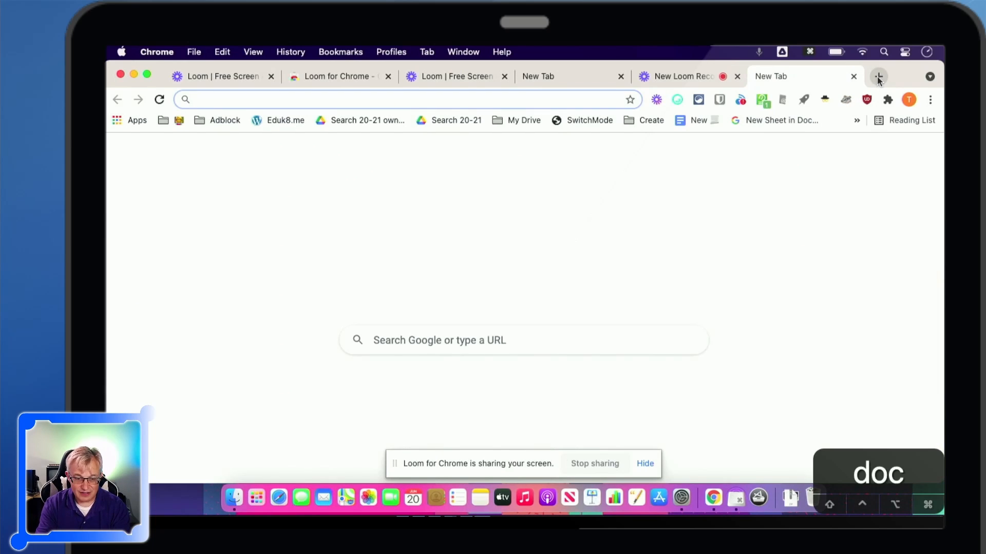
key("Return")
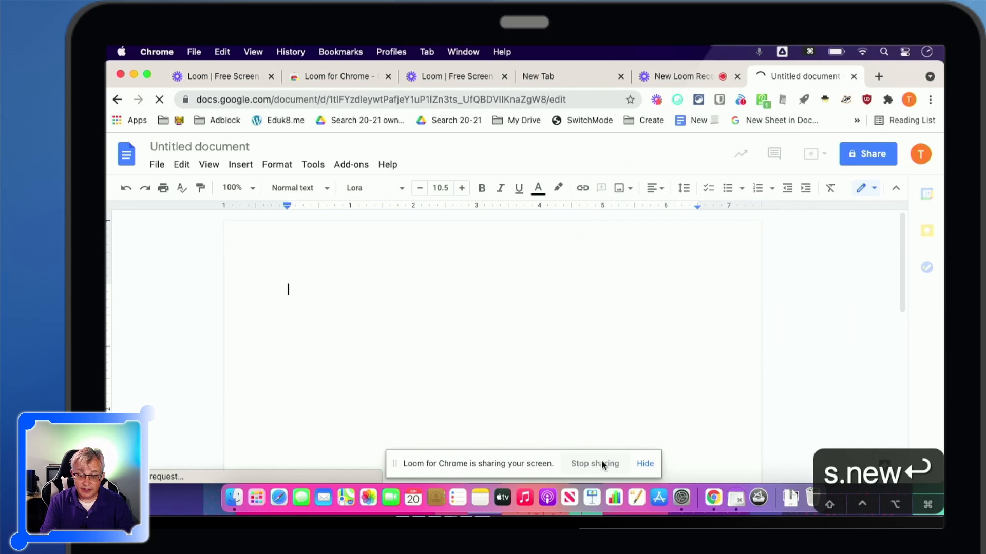
left_click(645, 464)
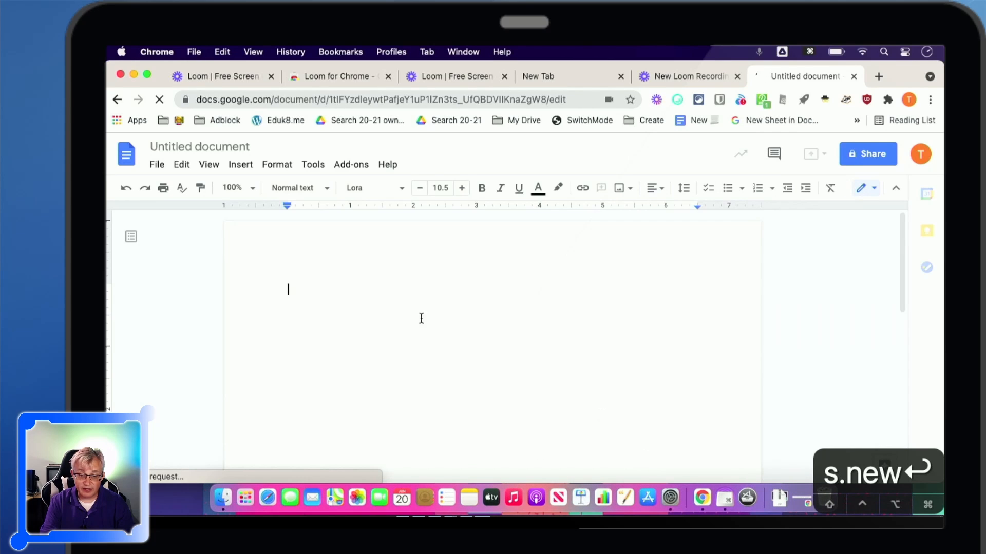
Rename the new document as My Untitled document
left_click(191, 147)
key("ctrl+a")
type("My")
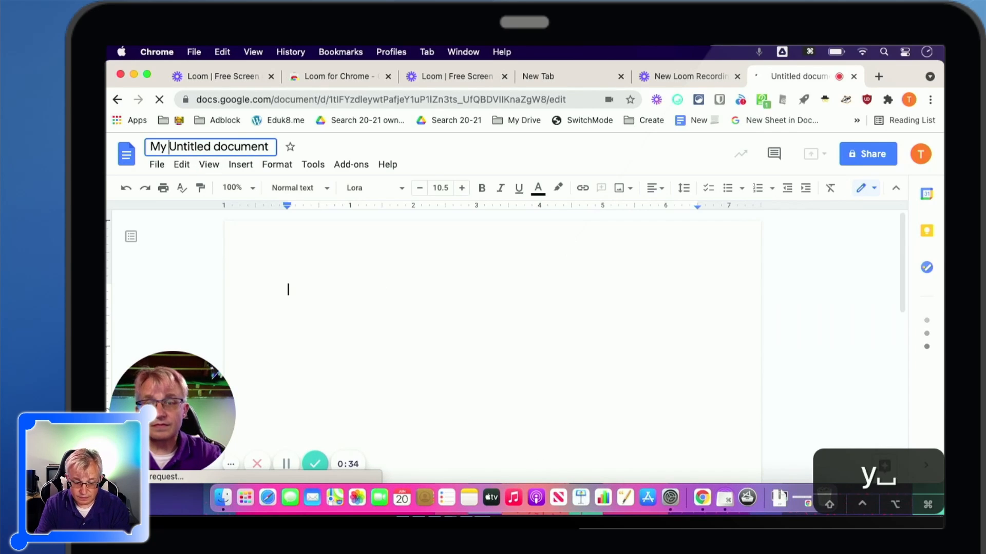
key("Return")
left_click(749, 326)
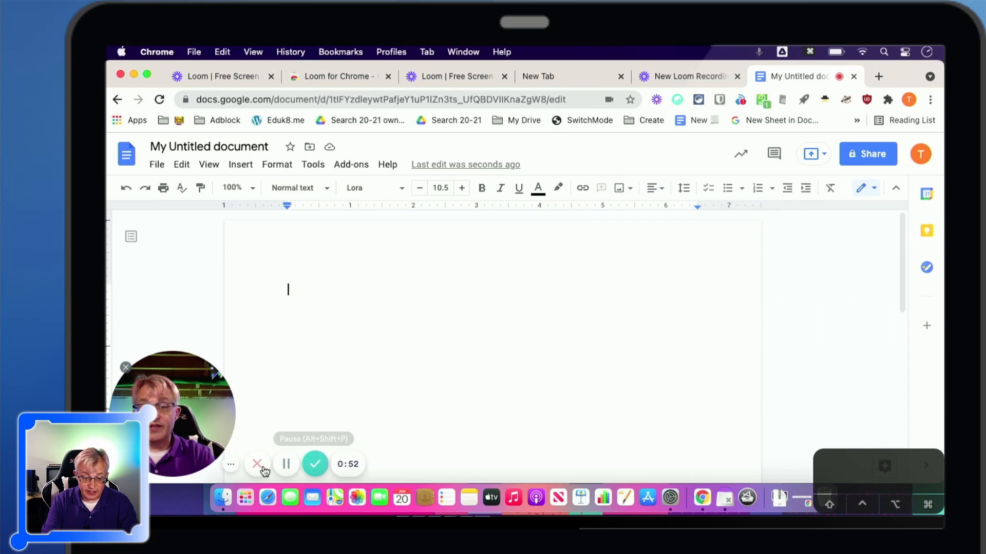
Show and hide the extra options of the Loom recording controls, and finish the recording
left_click(231, 465)
left_click(231, 466)
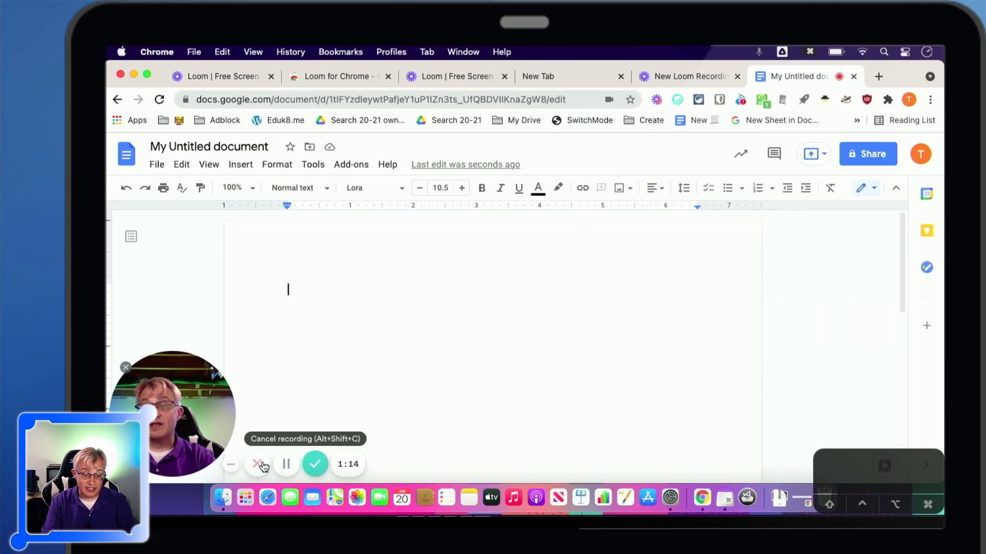
left_click(316, 466)
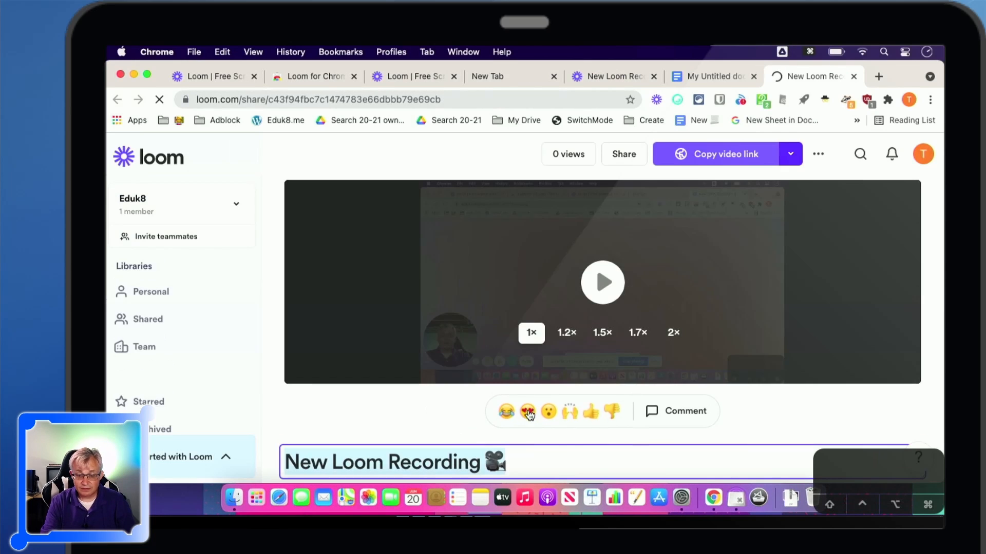
Play the finished recording and open its transcript for review
left_click(605, 283)
mouse_move(381, 367)
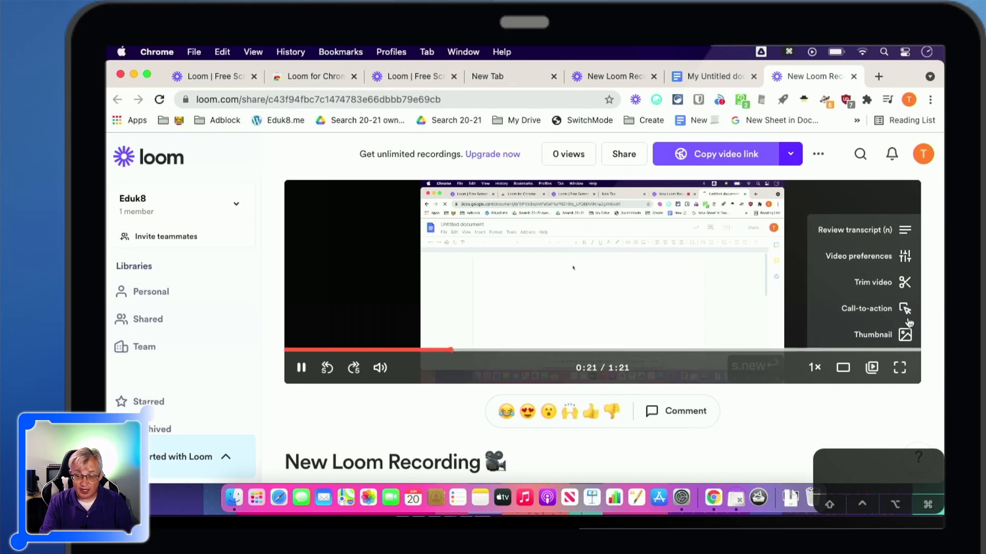
left_click(906, 231)
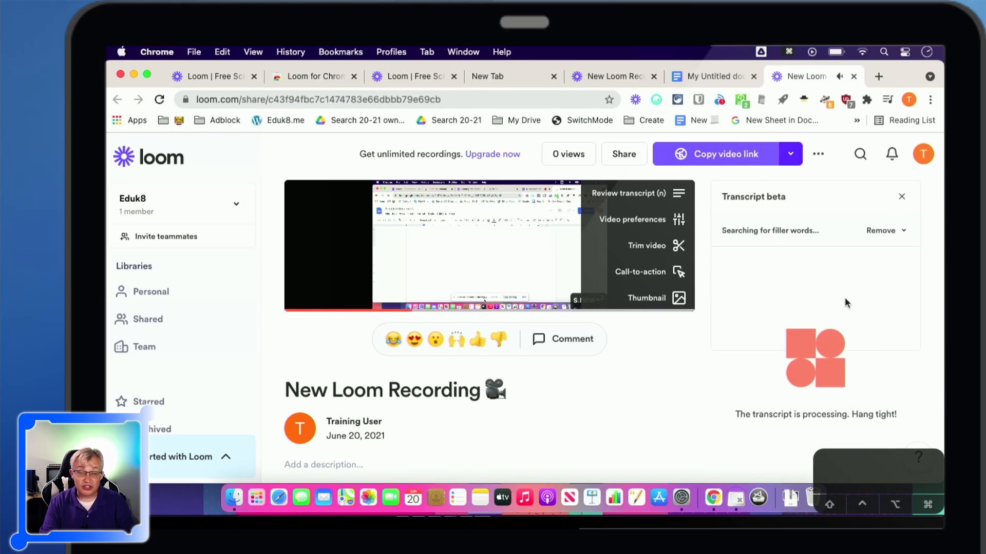
Examine the recording's video preferences, from comments and emoji reactions to viewer download and transcript visibility
left_click(679, 219)
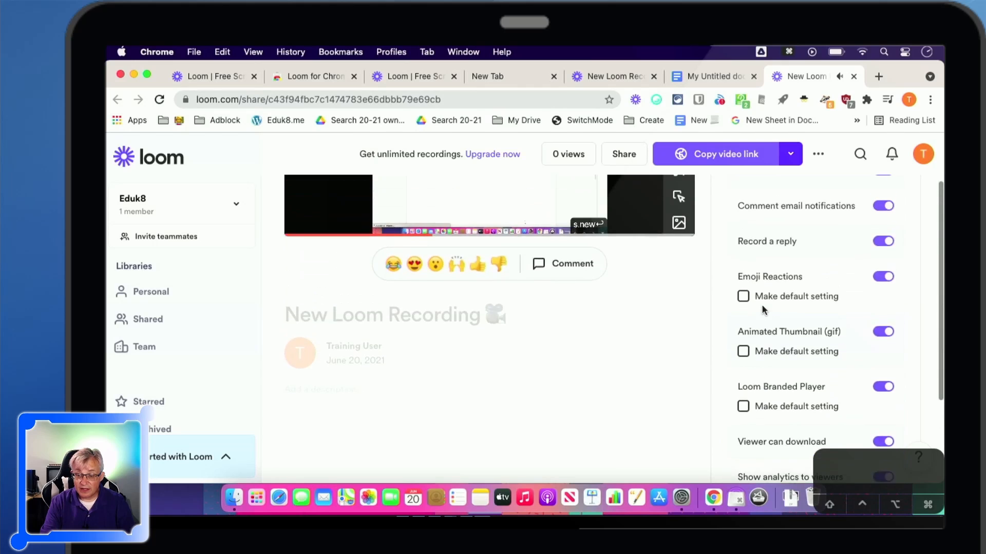
scroll(763, 309, "down", 5)
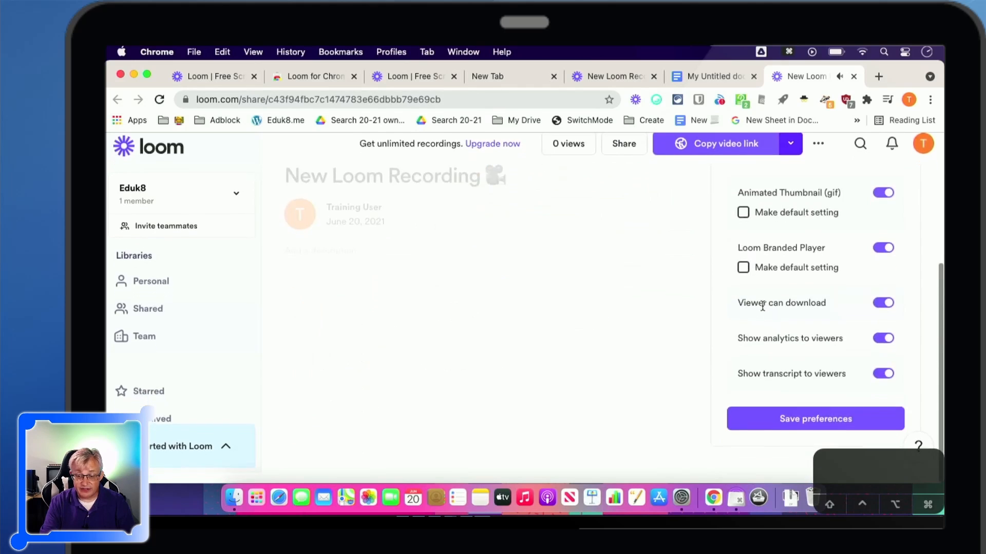
scroll(762, 308, "up", 5)
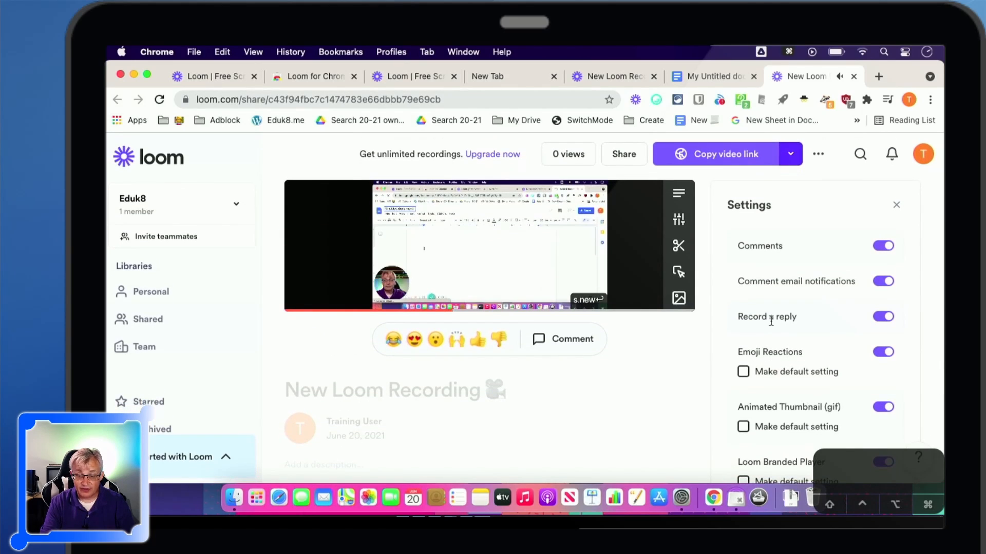
Look at the video trimming editor, jump to a later point in the recording and return to the video page
left_click(680, 246)
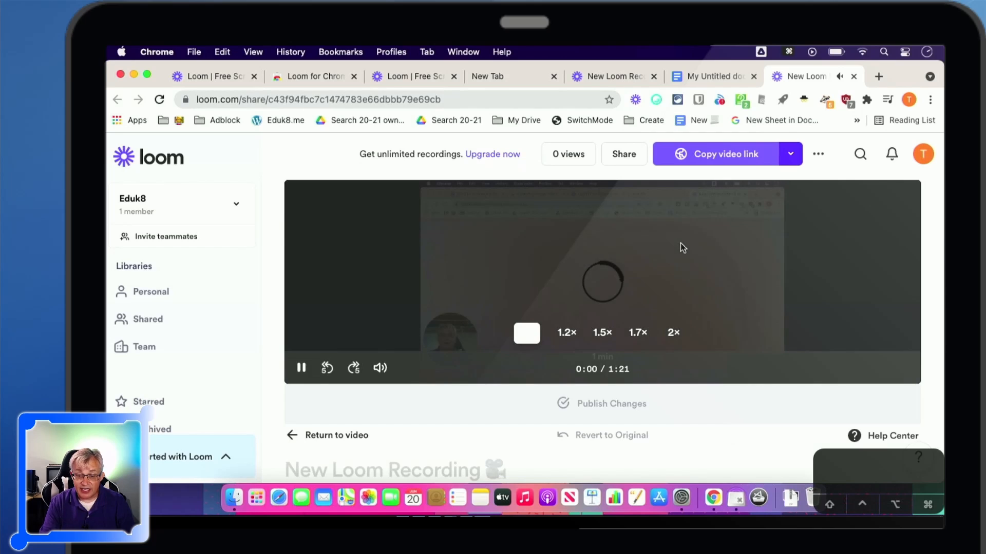
left_click(433, 346)
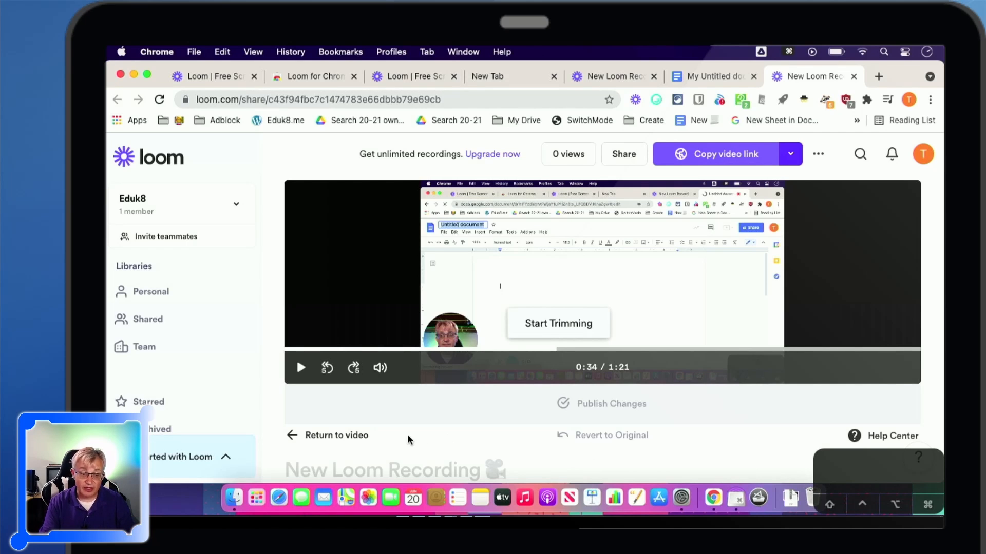
left_click(336, 436)
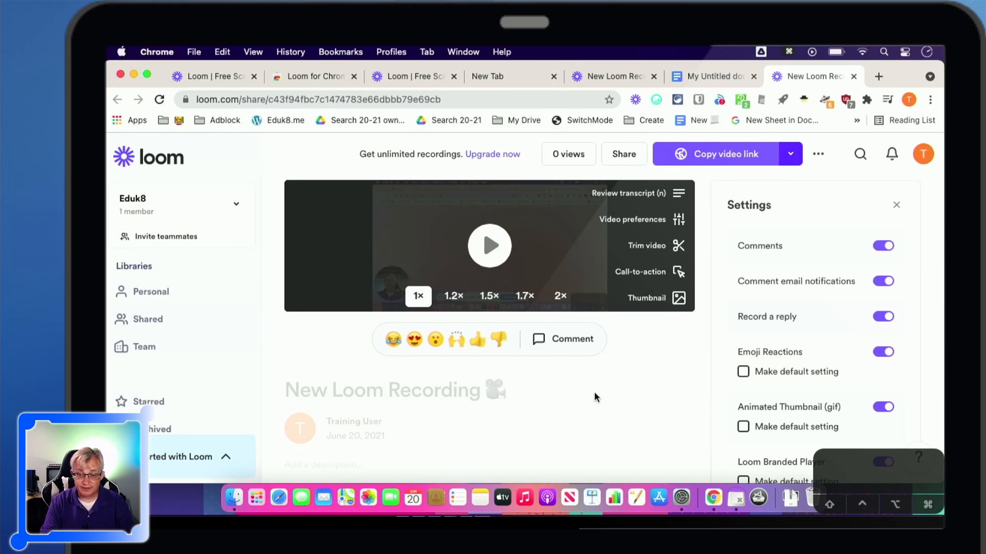
Copy the recording's video link for sharing
scroll(594, 391, "down", 5)
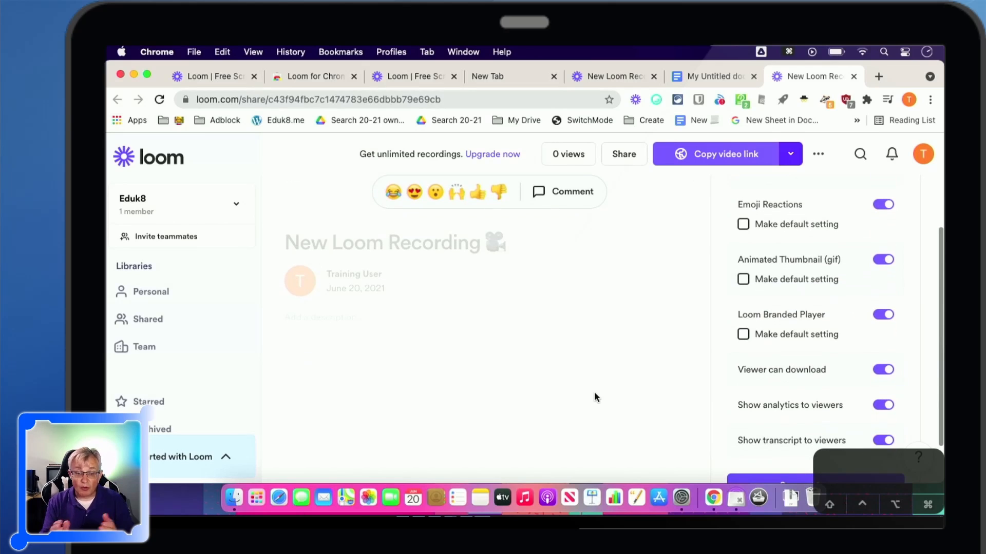
scroll(594, 391, "up", 5)
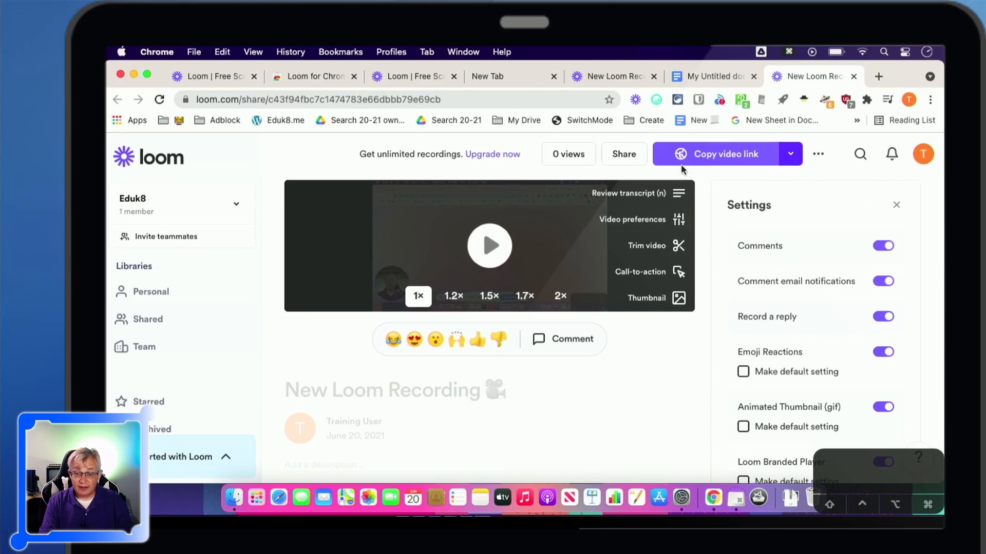
left_click(708, 156)
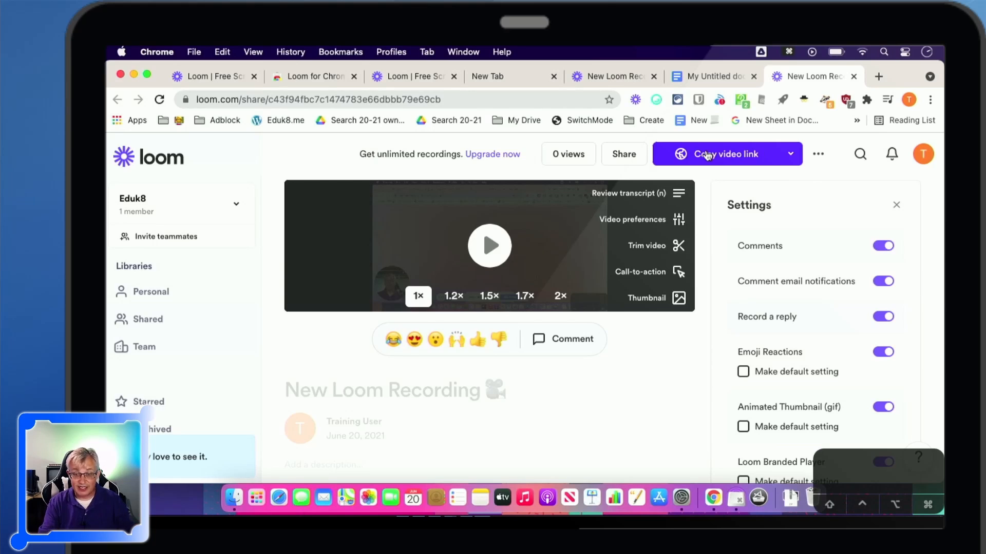
Review the share link's privacy choices, search engine indexing and password protection settings without changing them
left_click(789, 161)
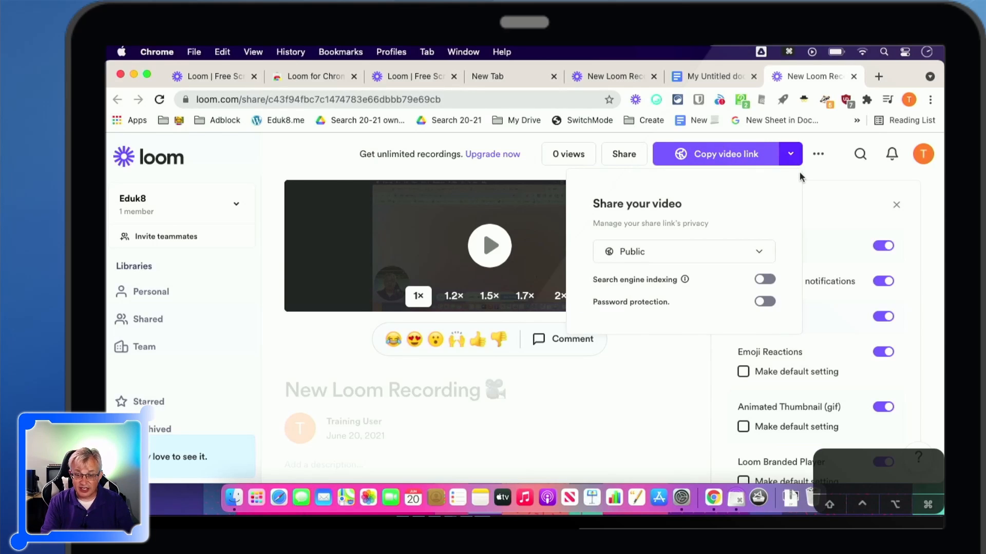
left_click(638, 253)
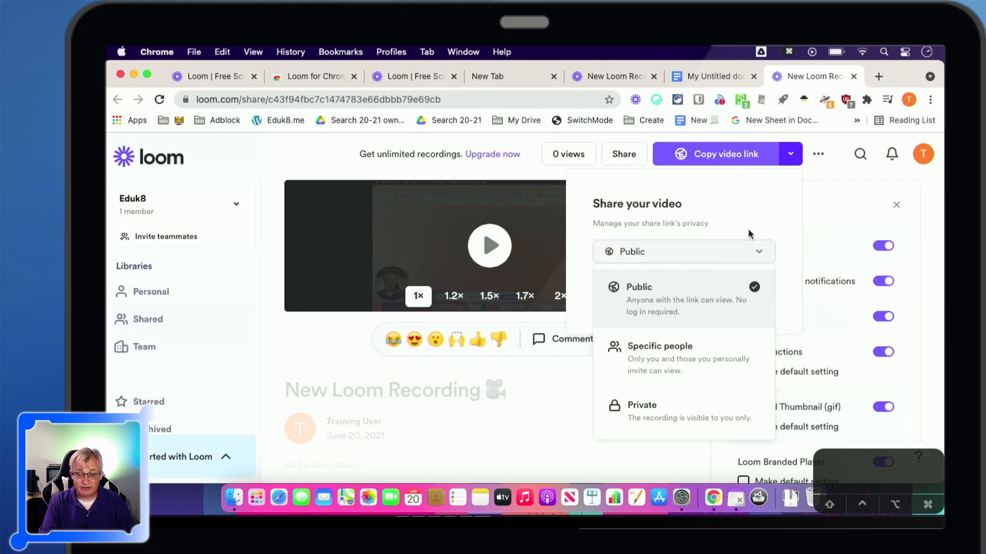
left_click(749, 213)
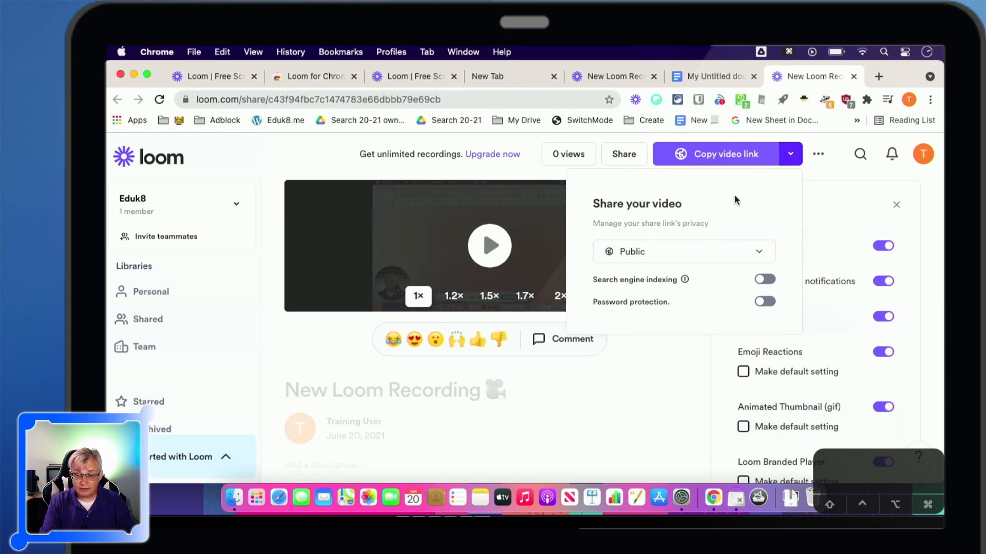
left_click(668, 418)
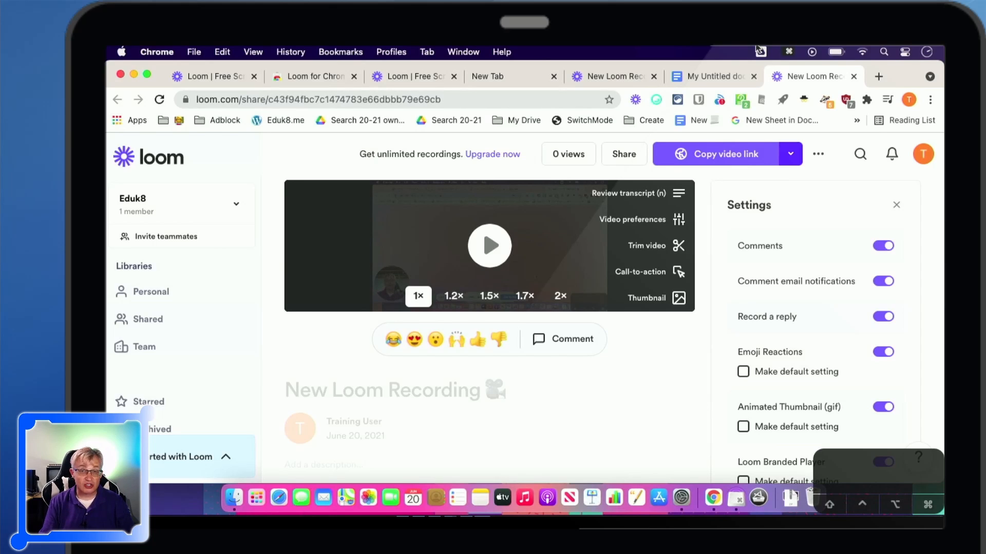
Play the recording full screen, skip ahead in it, leave full screen and pause the playback
left_click(489, 244)
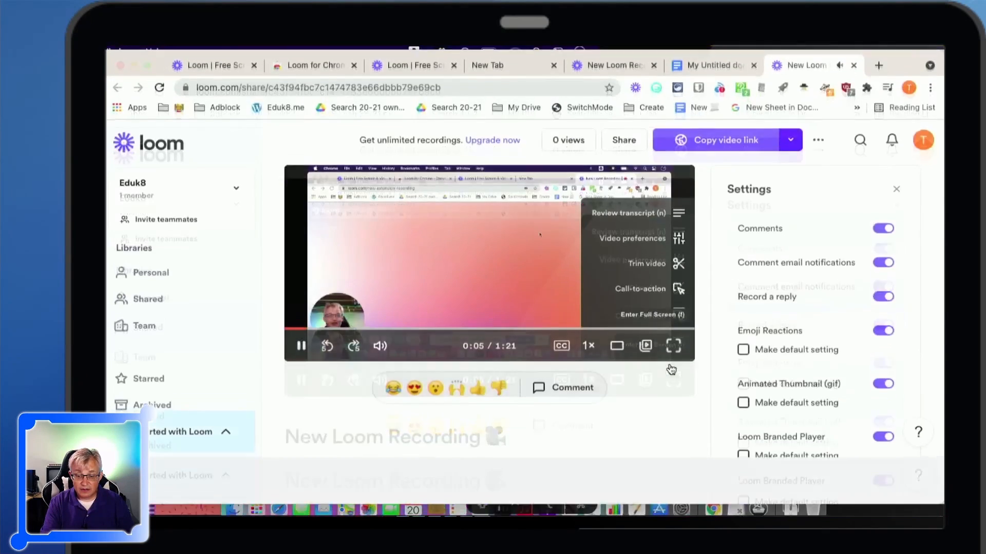
left_click(671, 367)
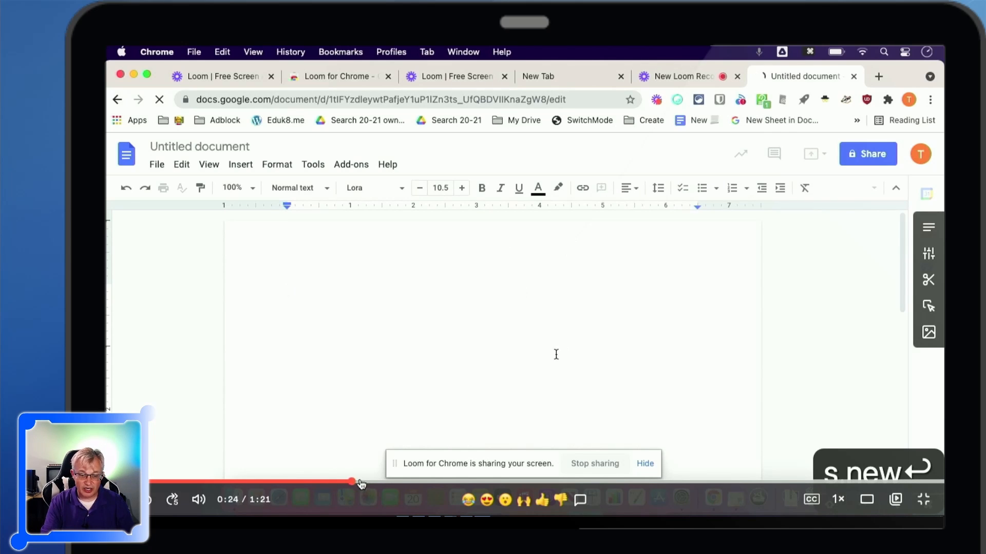
left_click(440, 480)
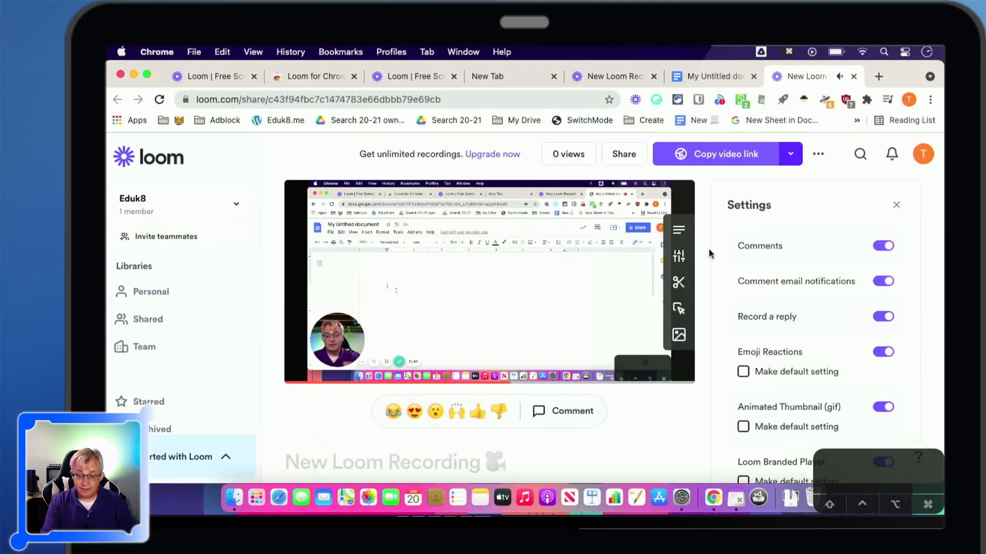
left_click(449, 241)
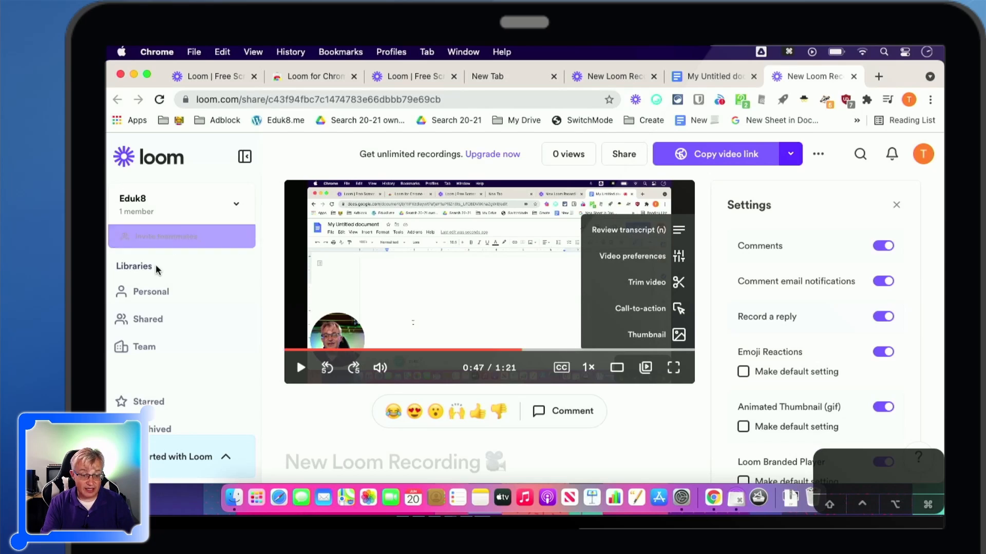
Download the Loom desktop app for Mac from the Download Loom section of the get started checklist
scroll(161, 374, "down", 4)
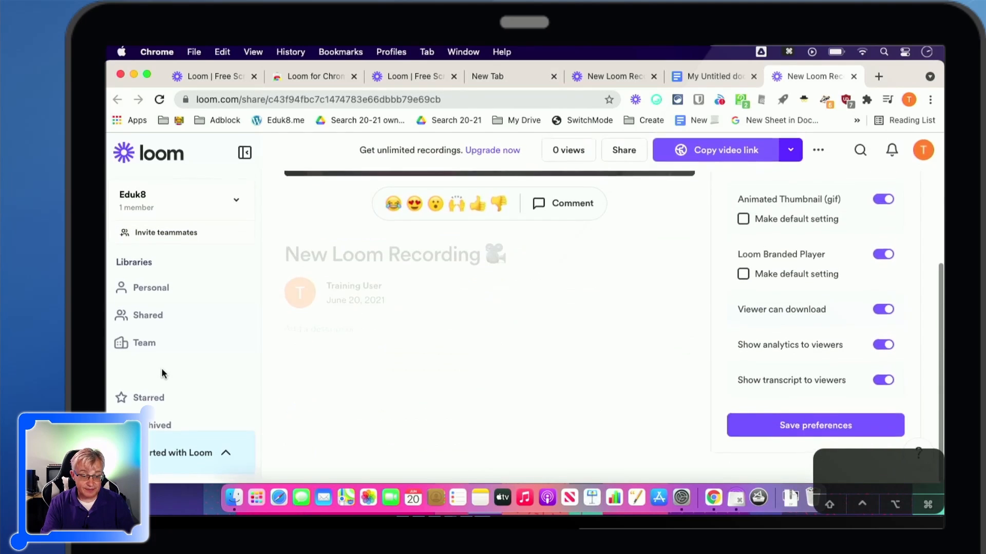
left_click(229, 457)
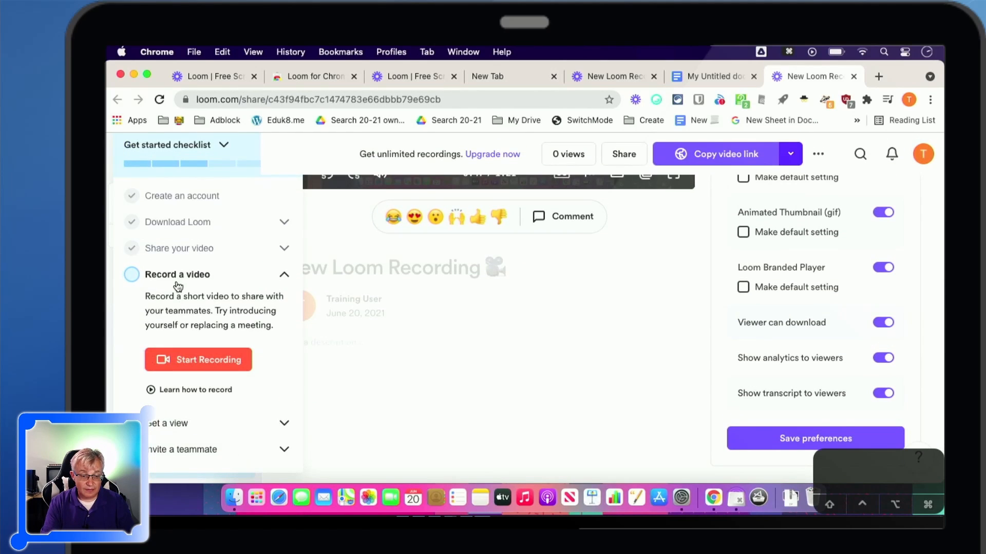
left_click(191, 223)
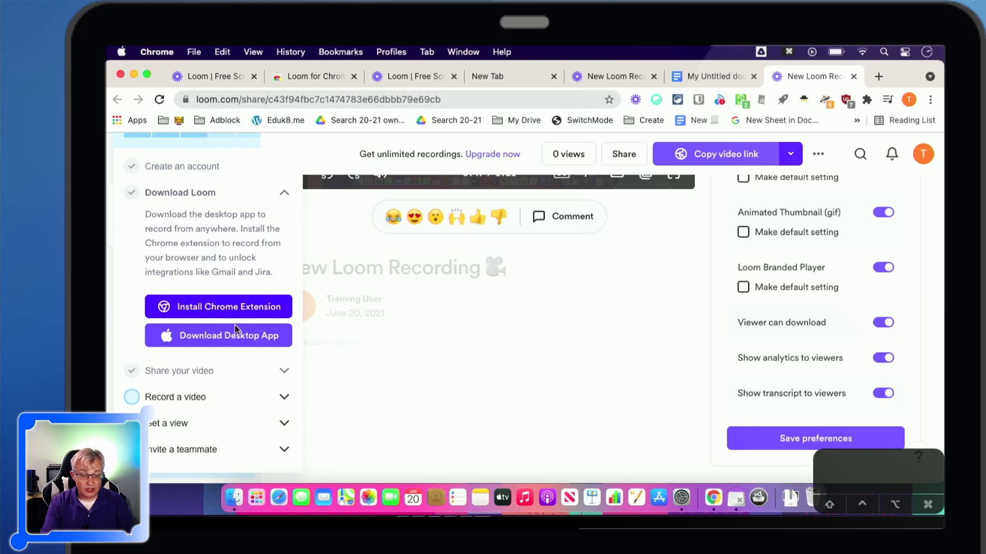
left_click(236, 336)
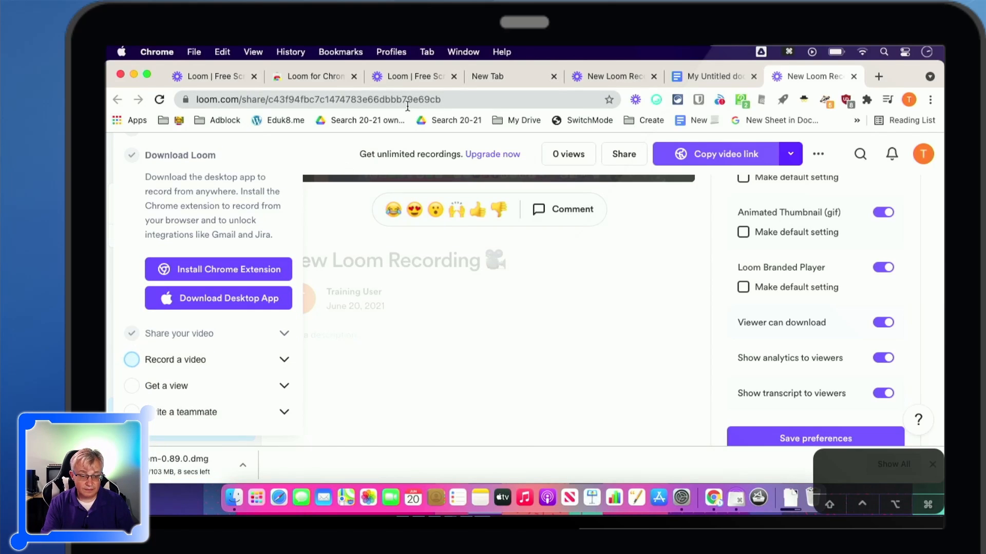
Close all the Loom and Chrome Web Store pages, keeping only the new tab page and My Untitled document open
left_click(254, 77)
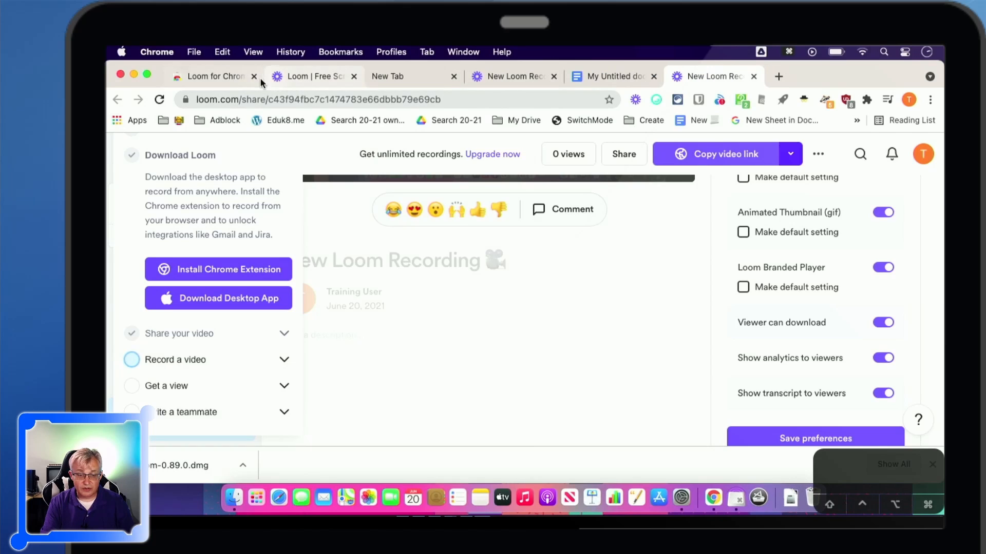
left_click(259, 76)
left_click(254, 76)
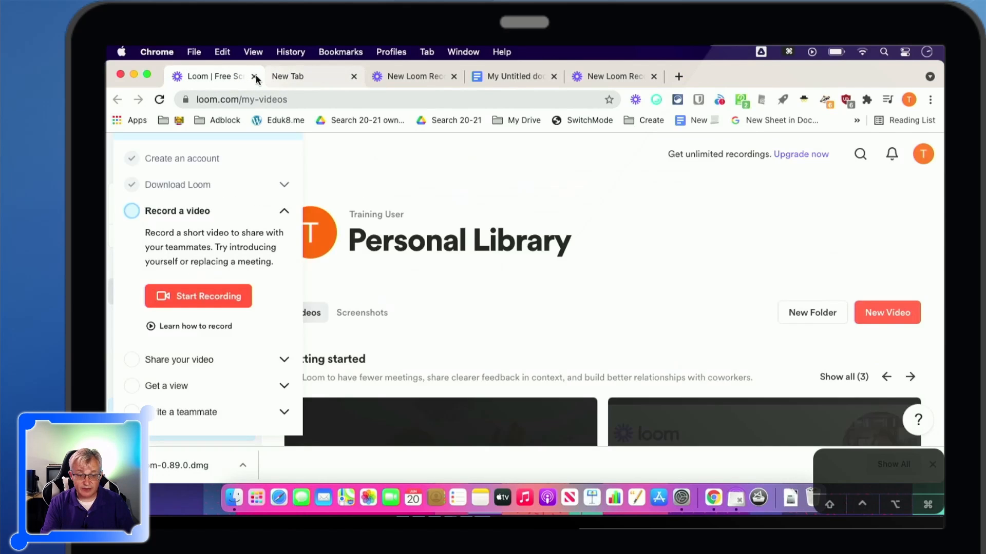
left_click(254, 76)
left_click(354, 77)
left_click(454, 77)
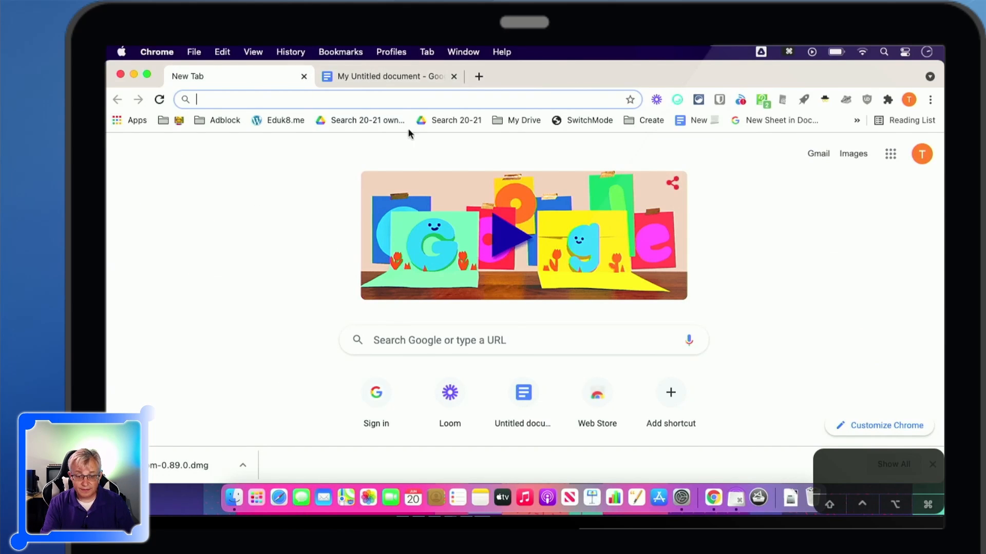
Switch to Finder, open Loom-0.89.0.dmg from the Downloads folder and copy Loom into Applications
key("super+h")
key("super+h")
key("shift+super+h")
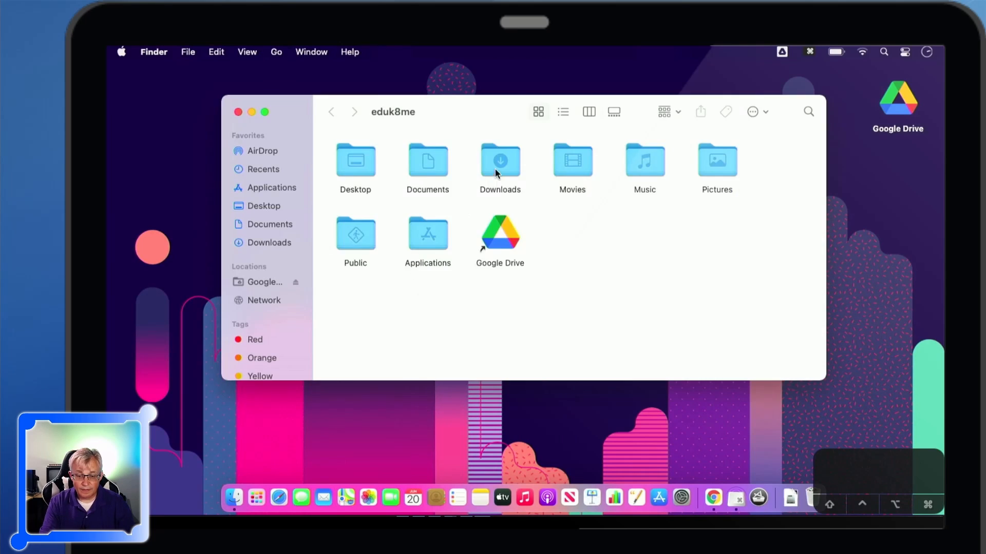
double_click(498, 160)
left_click(389, 161)
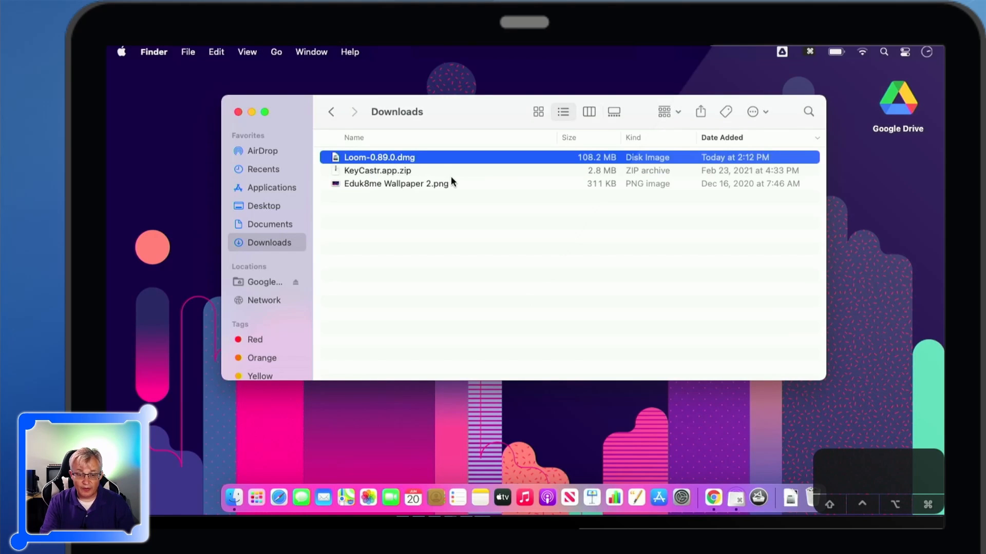
double_click(360, 157)
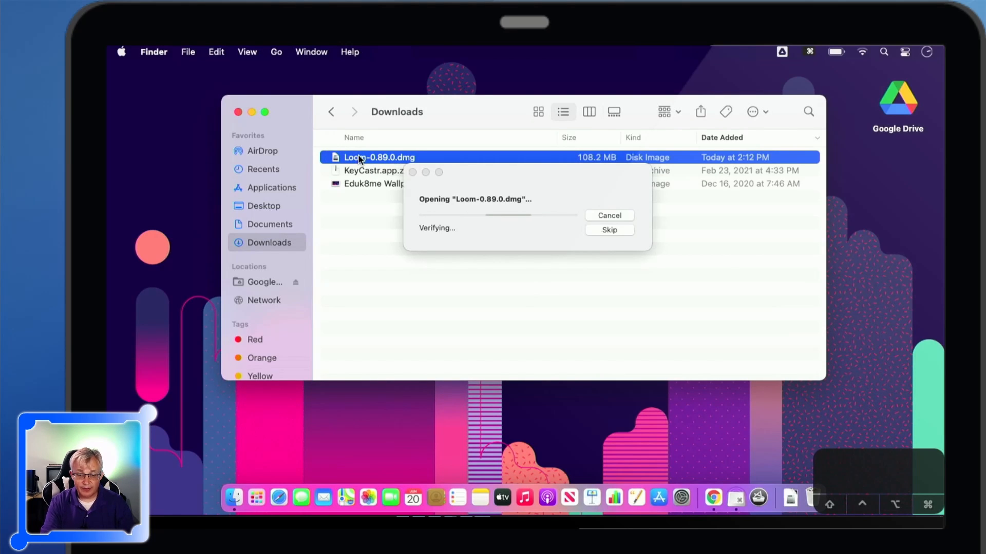
left_click_drag(449, 229, 631, 236)
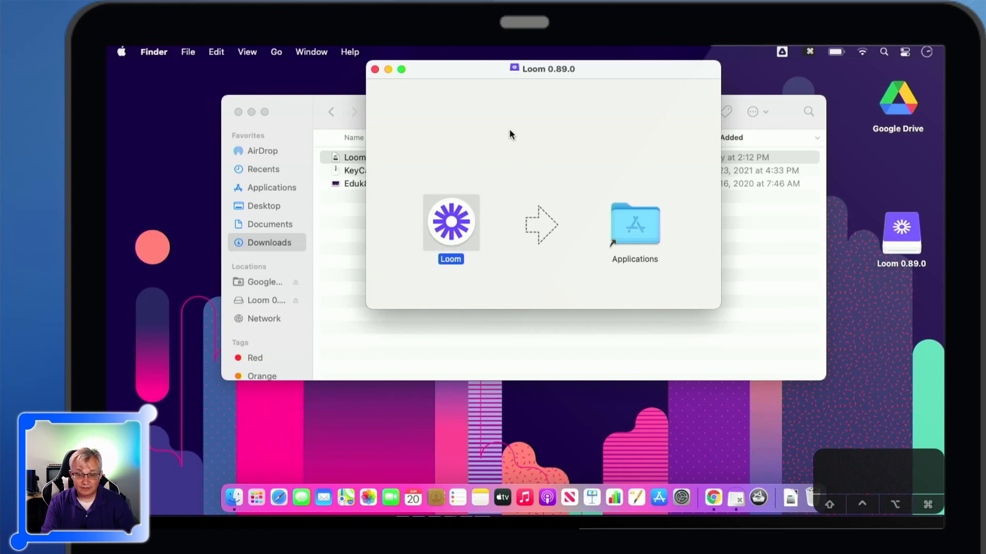
Eject the Loom 0.89.0 disk image and launch Loom from the Applications folder
left_click_drag(902, 232, 819, 505)
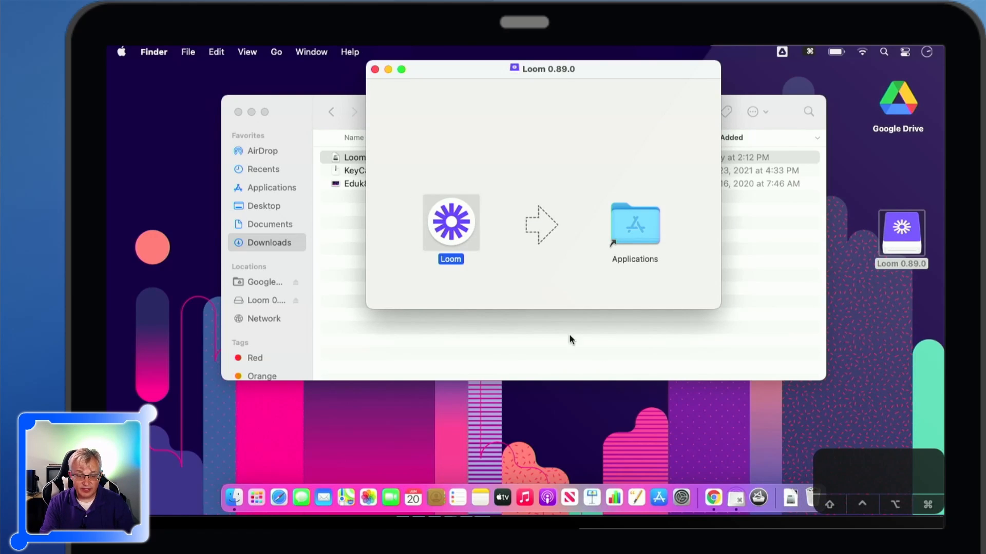
left_click(269, 188)
type("loom")
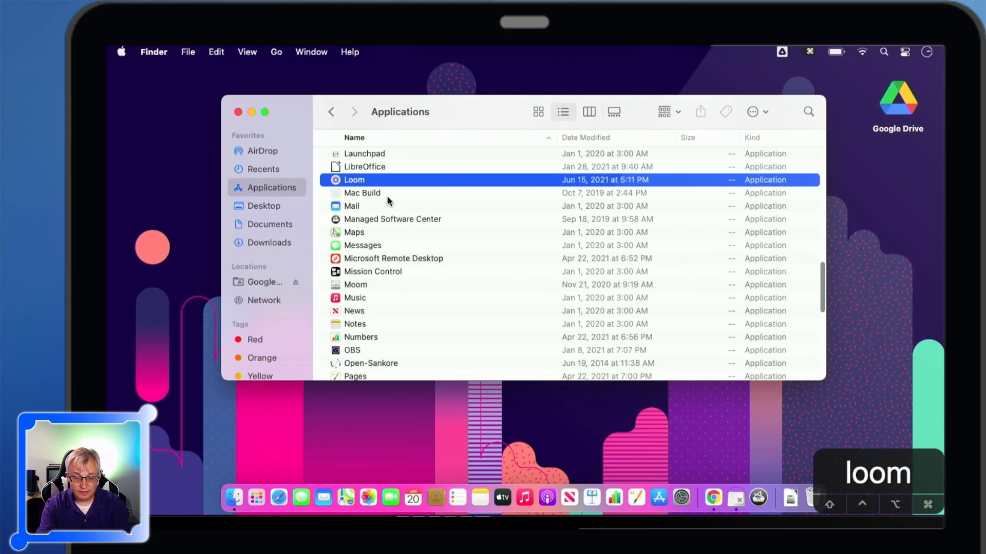
key("super+o")
left_click(528, 267)
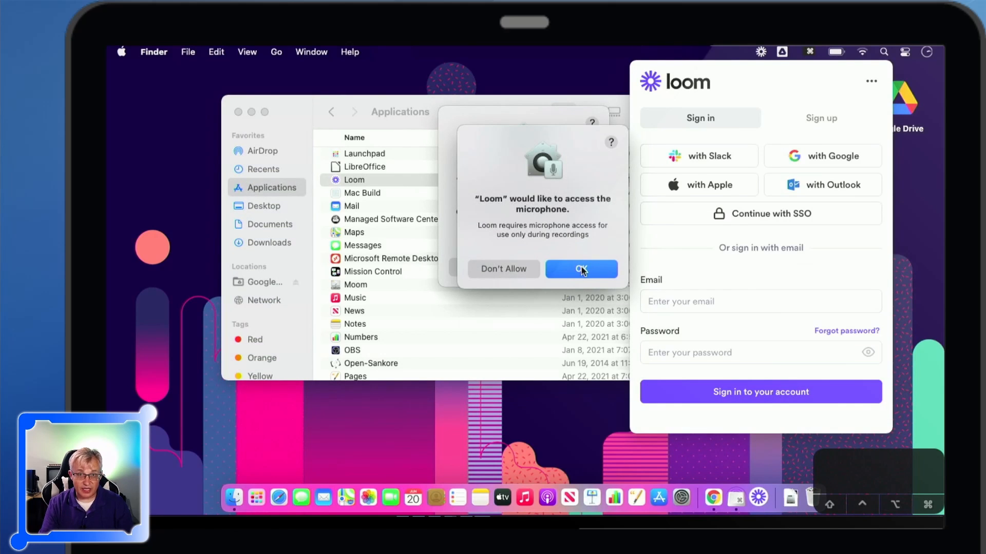
Allow Loom to access the microphone and control System Events, and sign in to the desktop app with Google
left_click(582, 270)
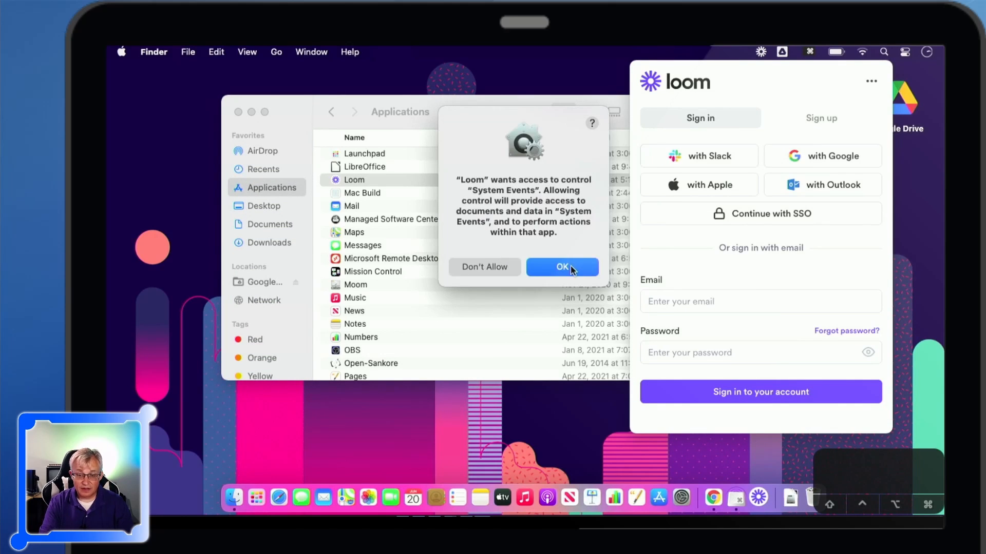
left_click(564, 268)
left_click(715, 119)
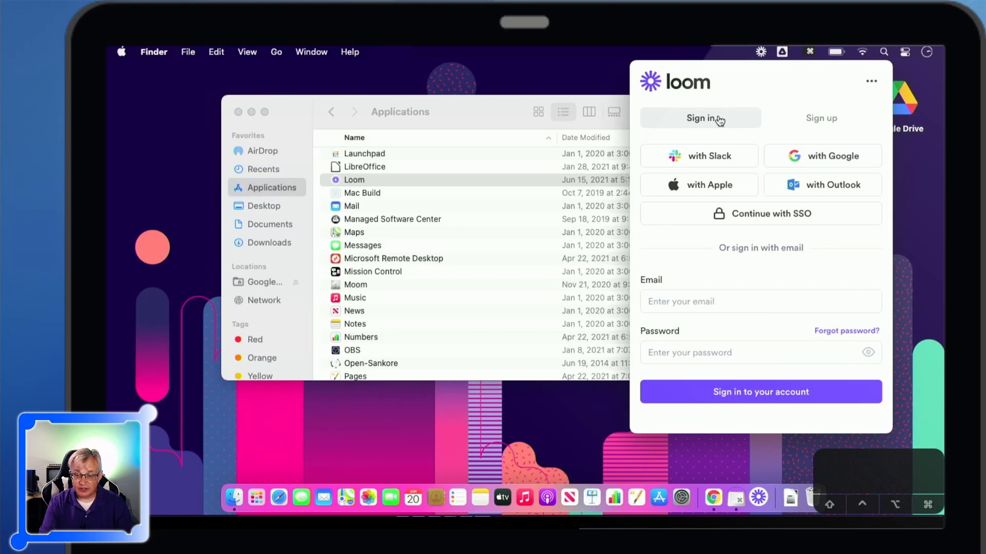
left_click(803, 156)
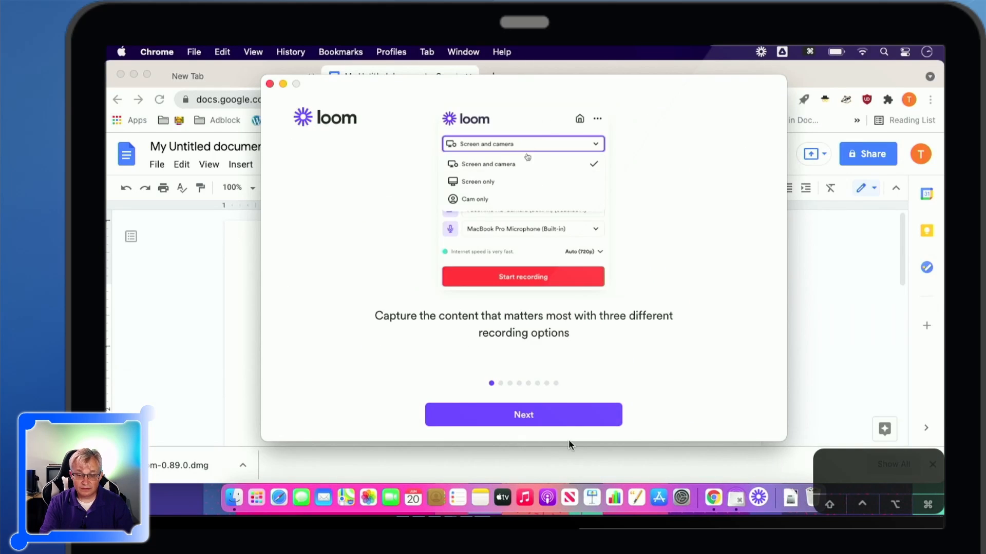
Go through Loom's introduction pages and grant camera and microphone access
left_click(546, 414)
left_click(546, 414)
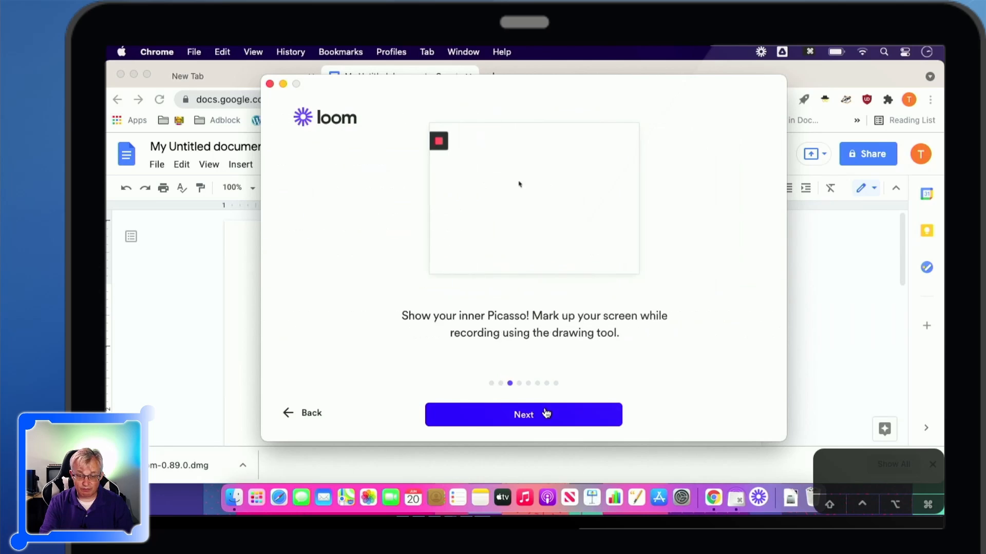
left_click(546, 414)
left_click(546, 414)
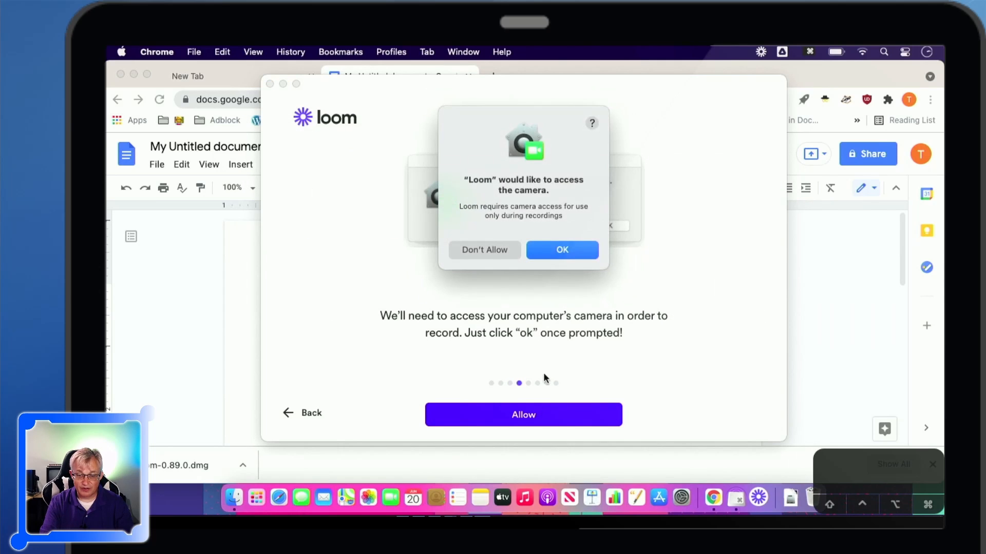
left_click(568, 251)
left_click(542, 414)
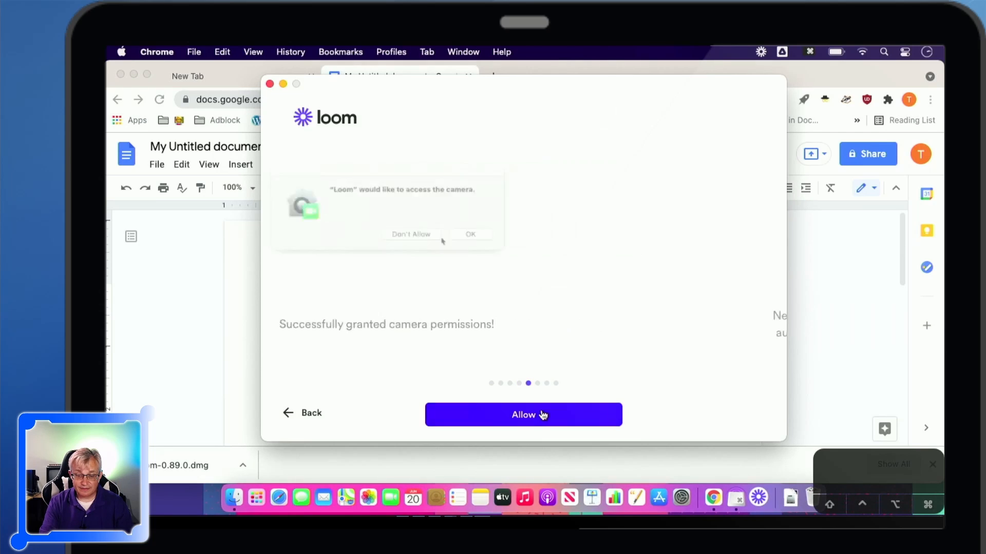
left_click(542, 414)
left_click(545, 414)
Unlock the Security & Privacy preferences with the account password and allow Loom to control the computer under Accessibility
left_click(545, 413)
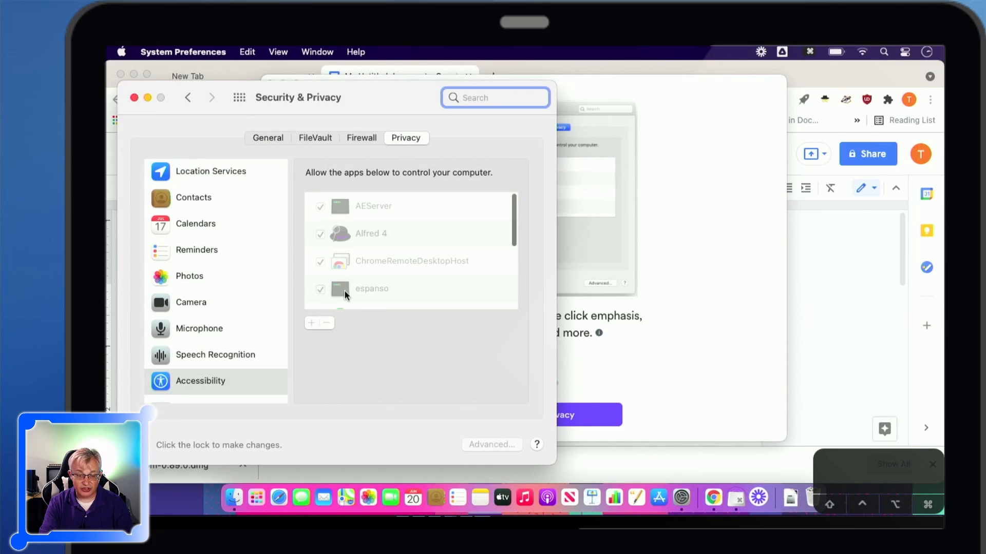
left_click(152, 446)
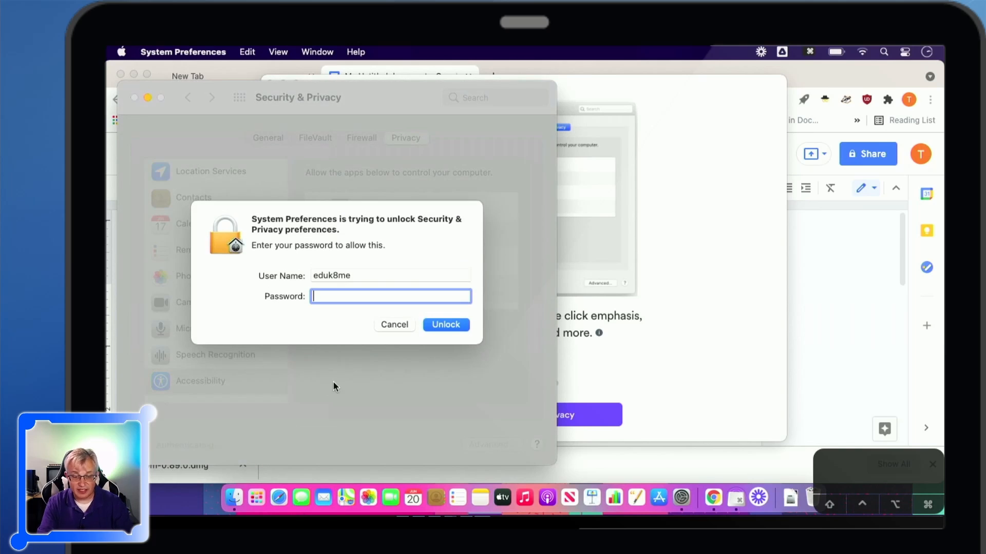
type("•••••••")
scroll(418, 284, "down", 5)
left_click(321, 241)
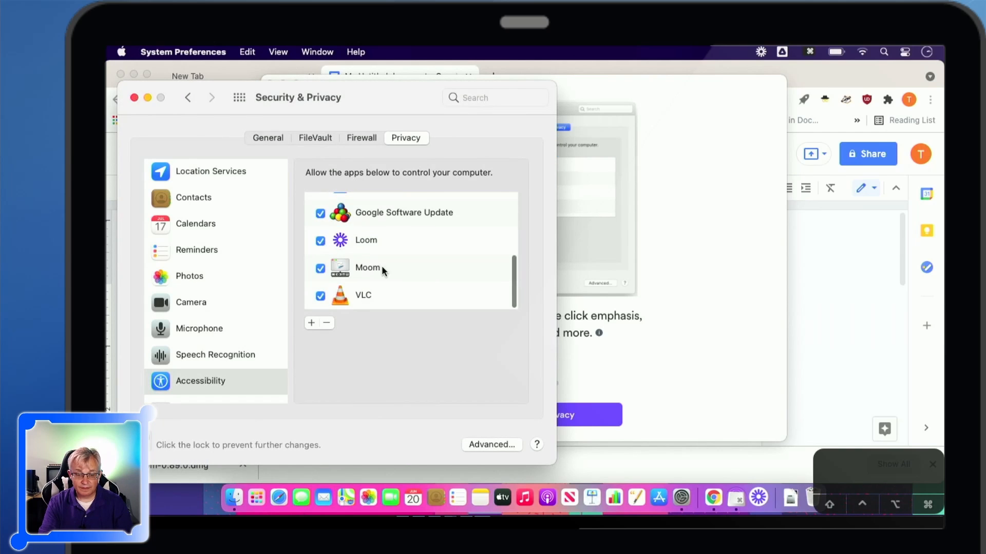
left_click(134, 98)
Unlock the Security & Privacy preferences with the account password, allow Loom to record the screen, and relaunch Loom
left_click(537, 415)
left_click(538, 416)
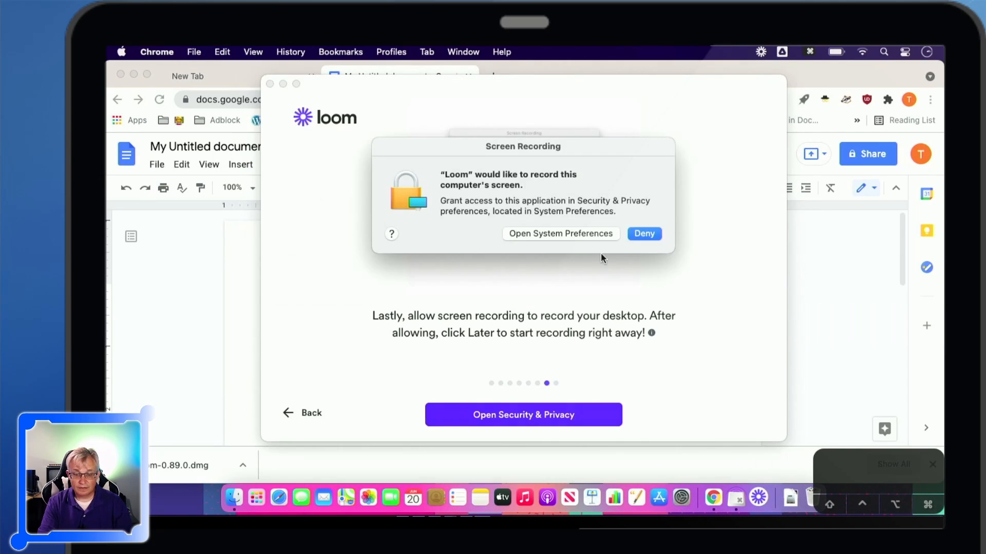
left_click(582, 235)
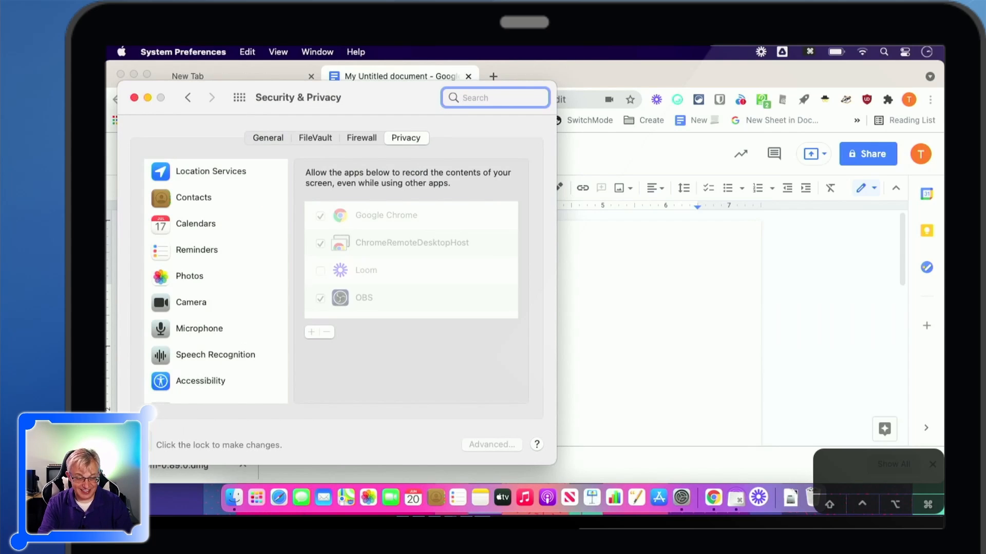
left_click(140, 444)
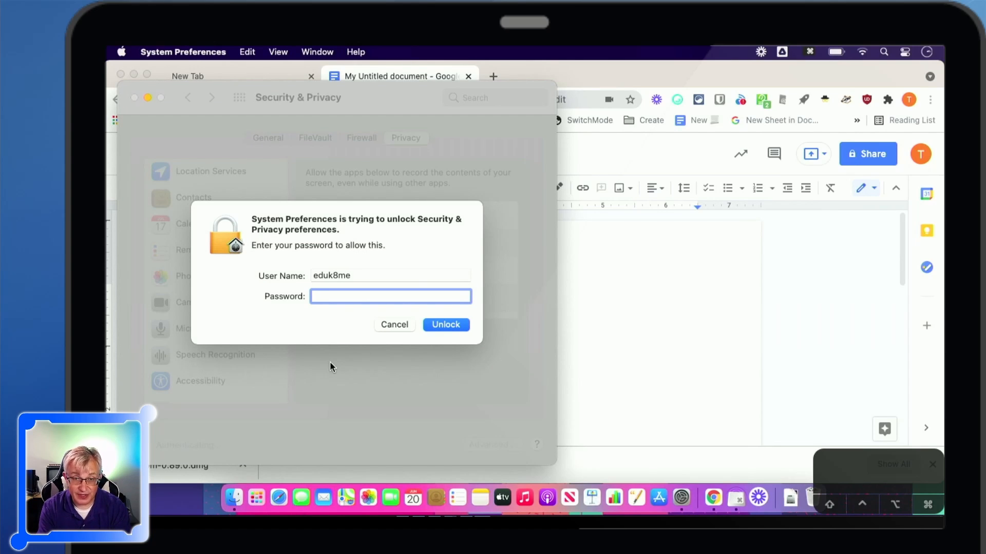
type("•••••••")
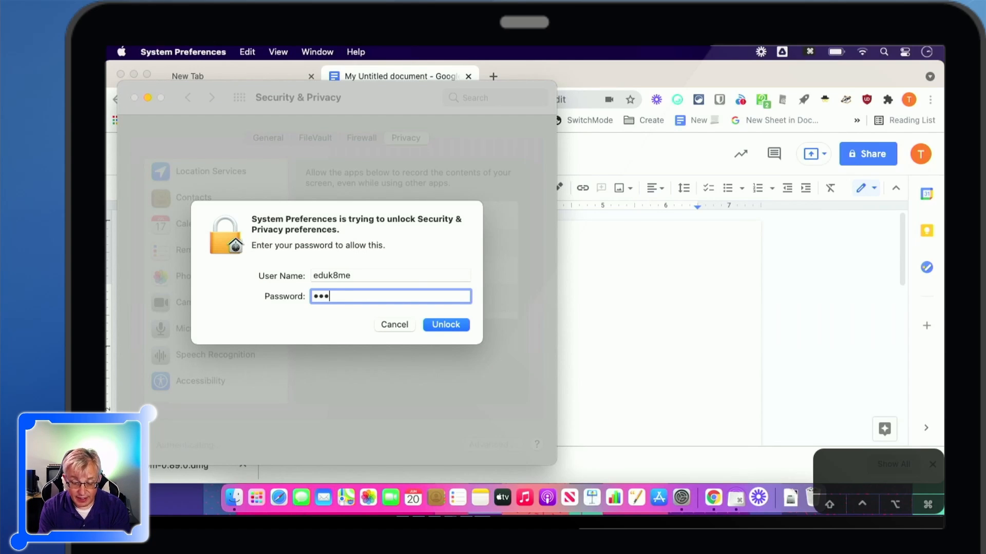
key("Return")
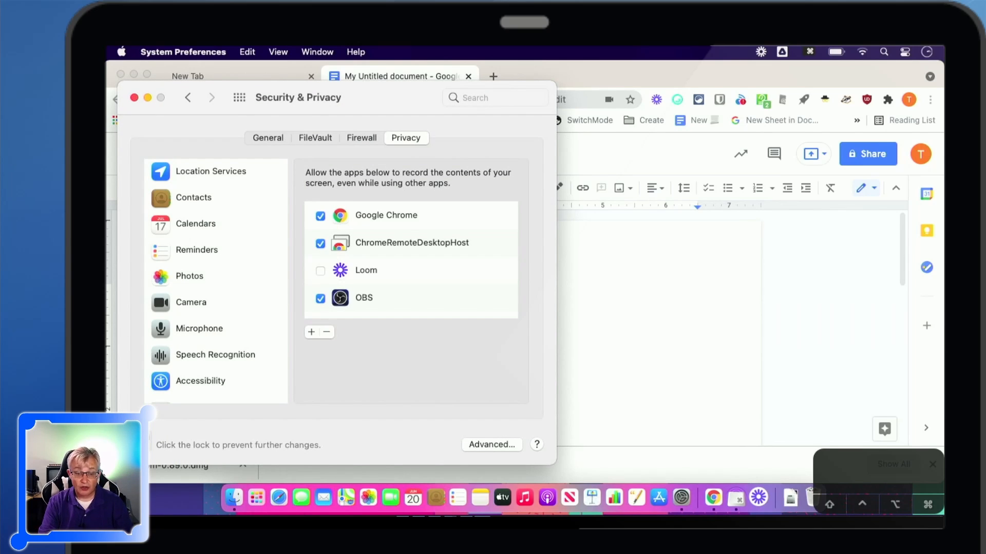
left_click(320, 271)
left_click(411, 336)
left_click(732, 361)
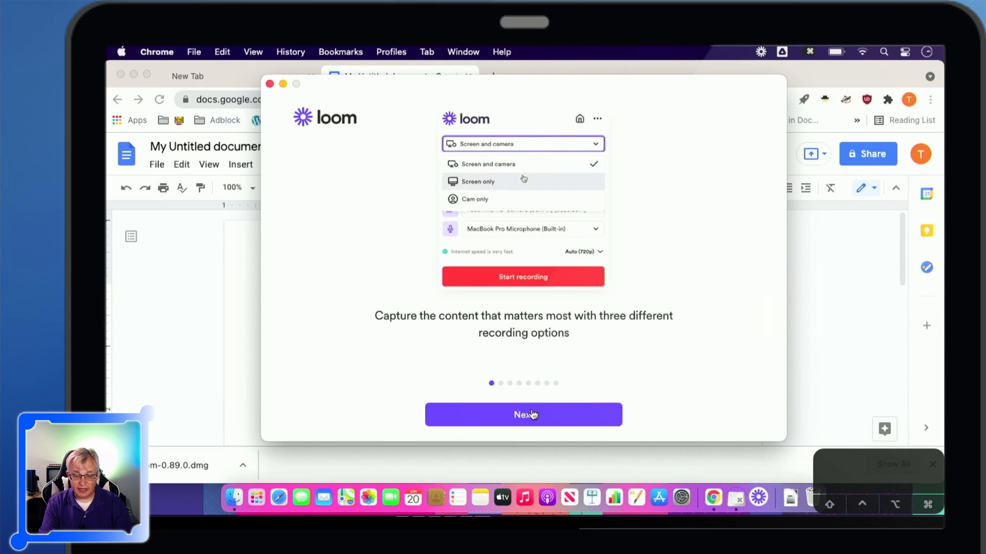
Go through the restarted Loom setup pages to the end and bring up the recorder
left_click(533, 415)
left_click(527, 415)
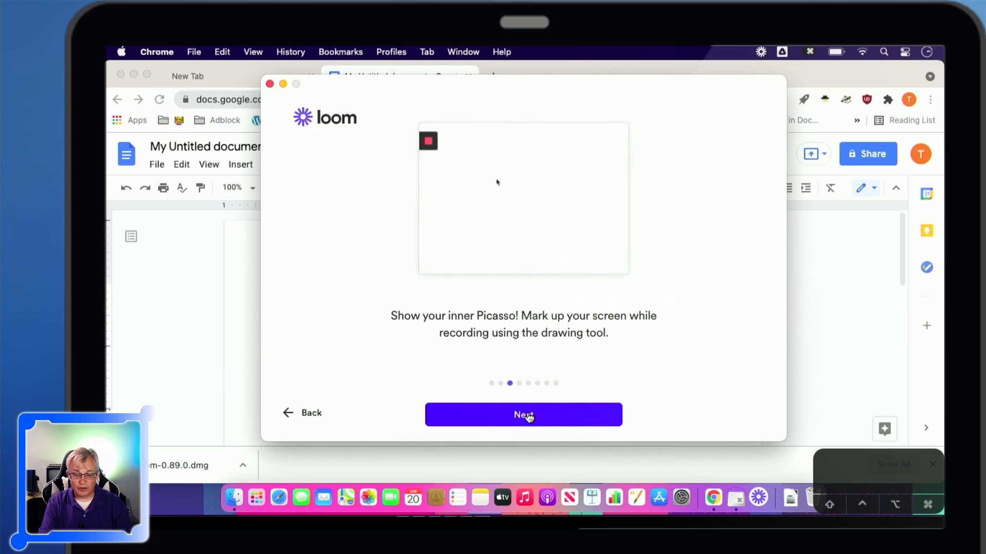
left_click(526, 415)
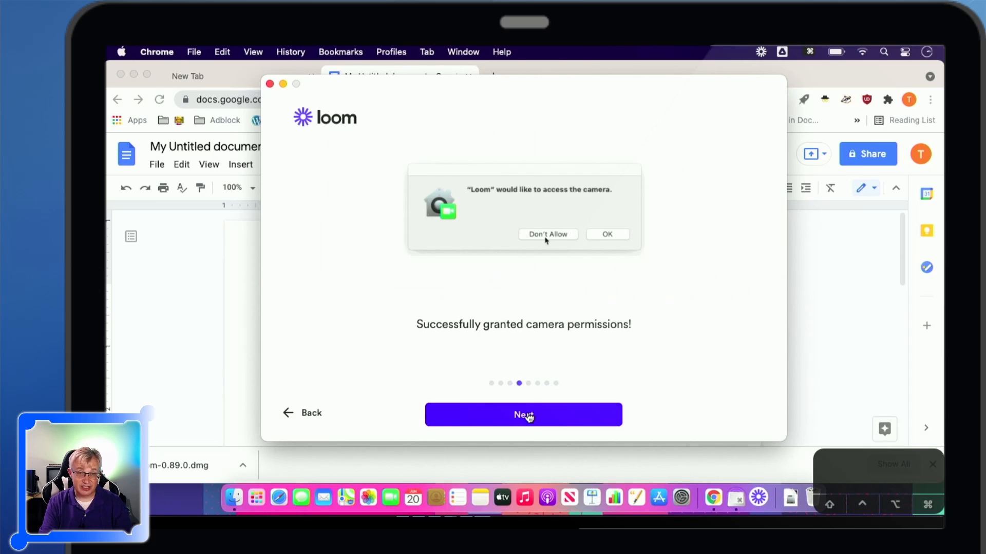
left_click(529, 415)
left_click(529, 416)
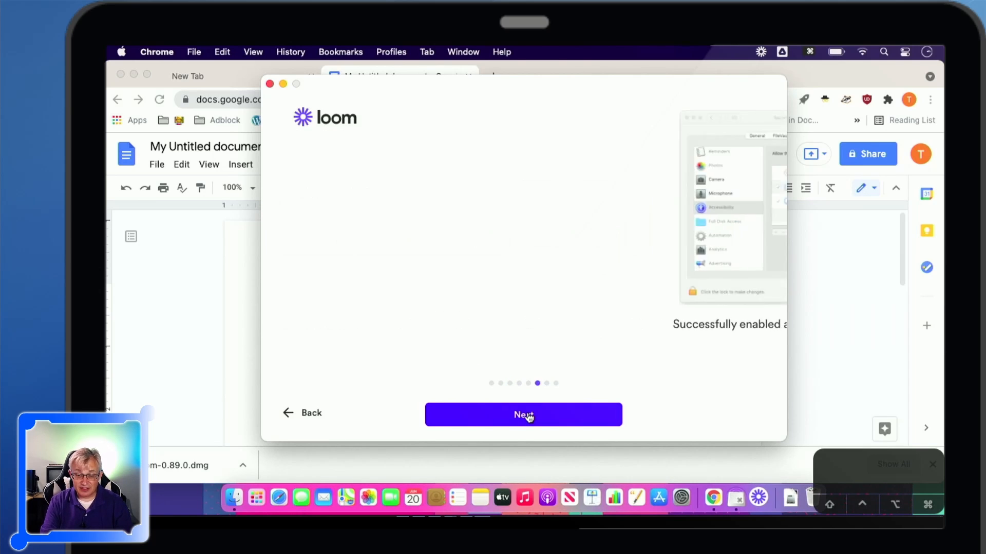
left_click(529, 416)
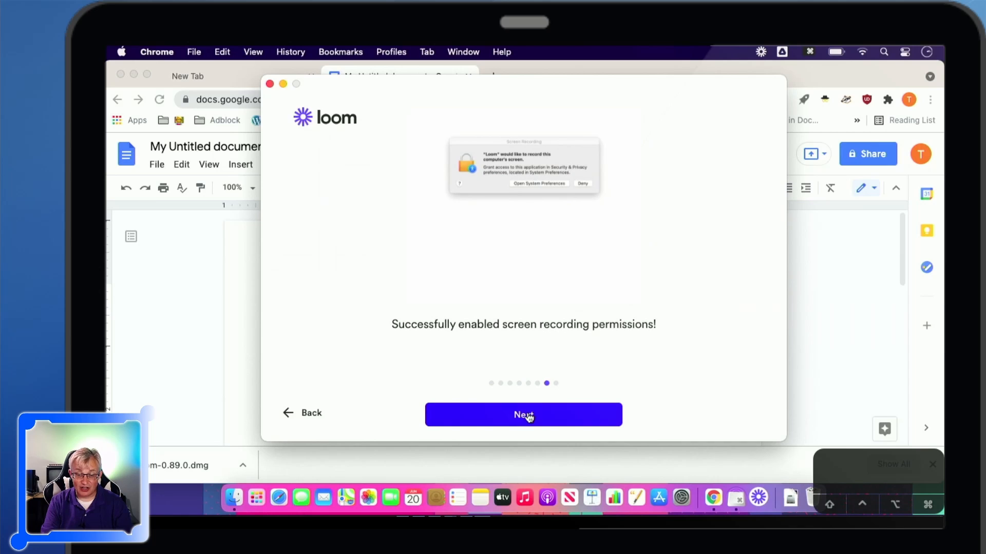
left_click(529, 416)
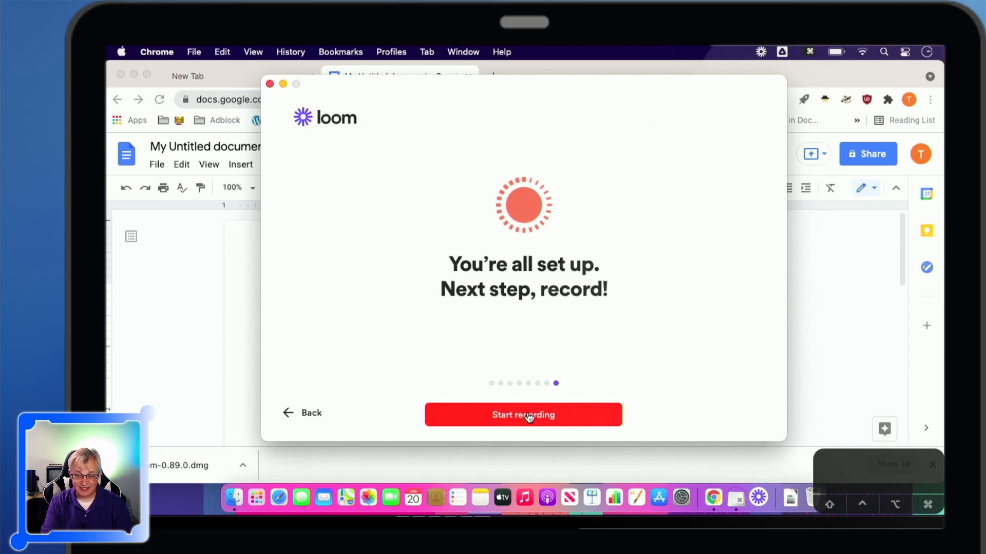
left_click(529, 415)
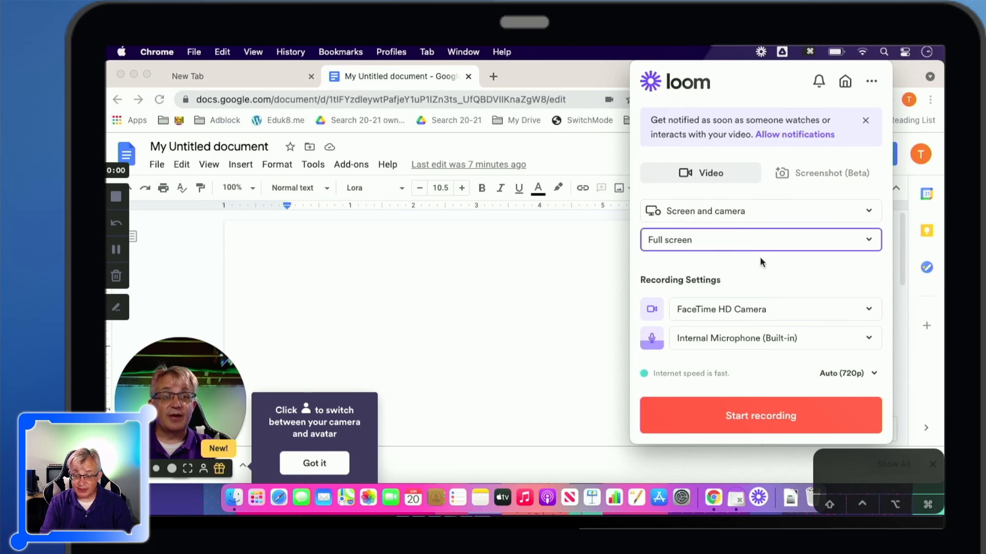
Try to move the camera bubble away from the corner and shift the browser window, then restore the window and reopen the Loom recorder
left_click_drag(229, 412, 260, 404)
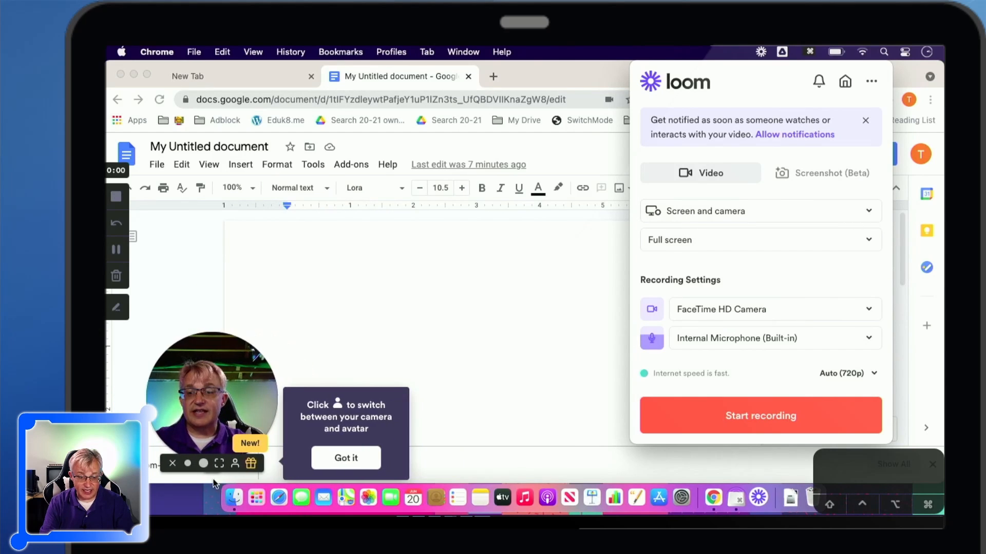
left_click_drag(213, 482, 240, 477)
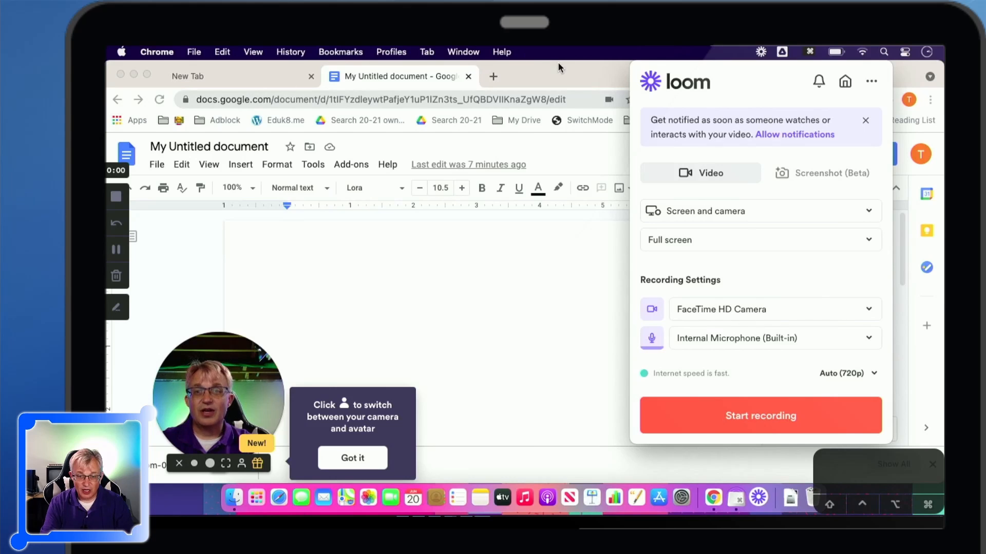
left_click(525, 69)
left_click_drag(524, 69, 702, 63)
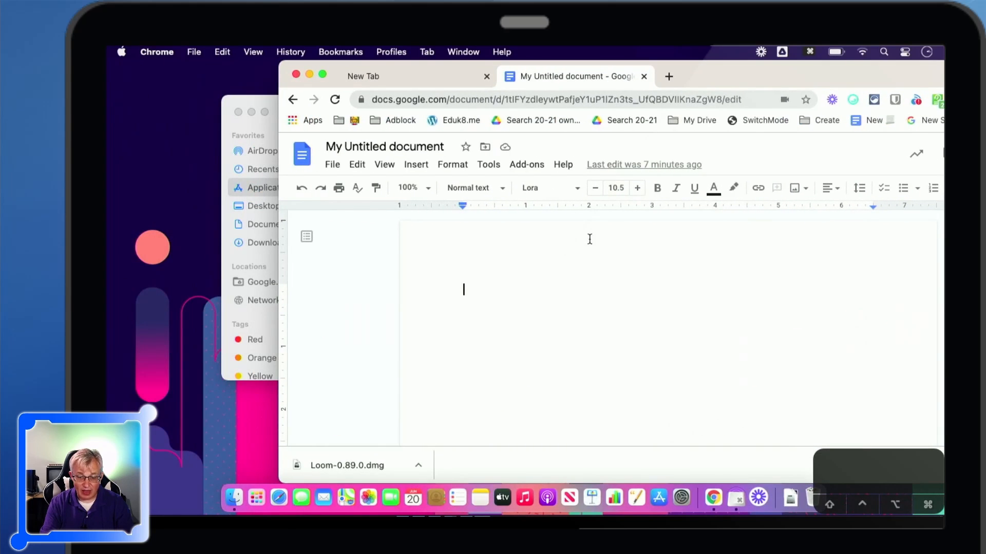
left_click(758, 502)
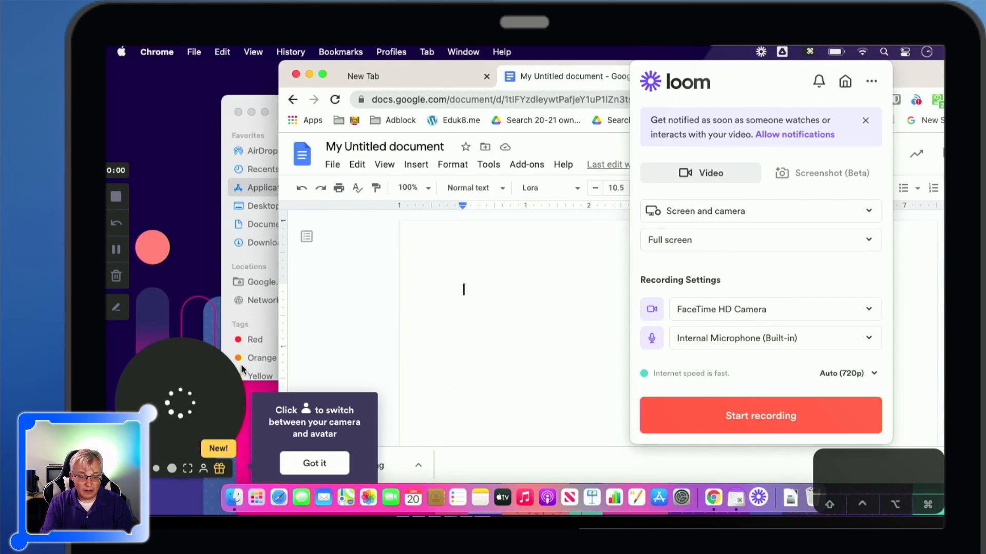
left_click_drag(222, 394, 204, 427)
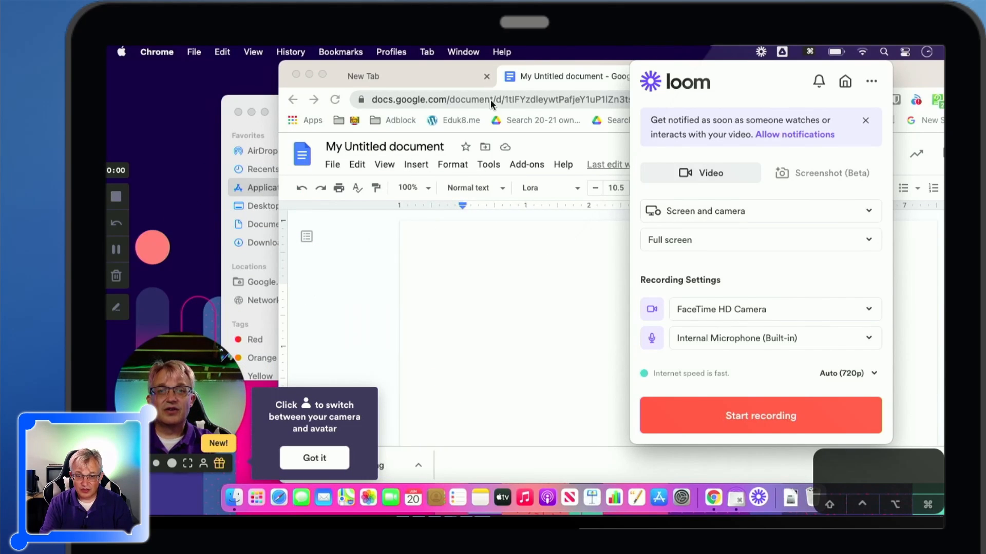
double_click(433, 61)
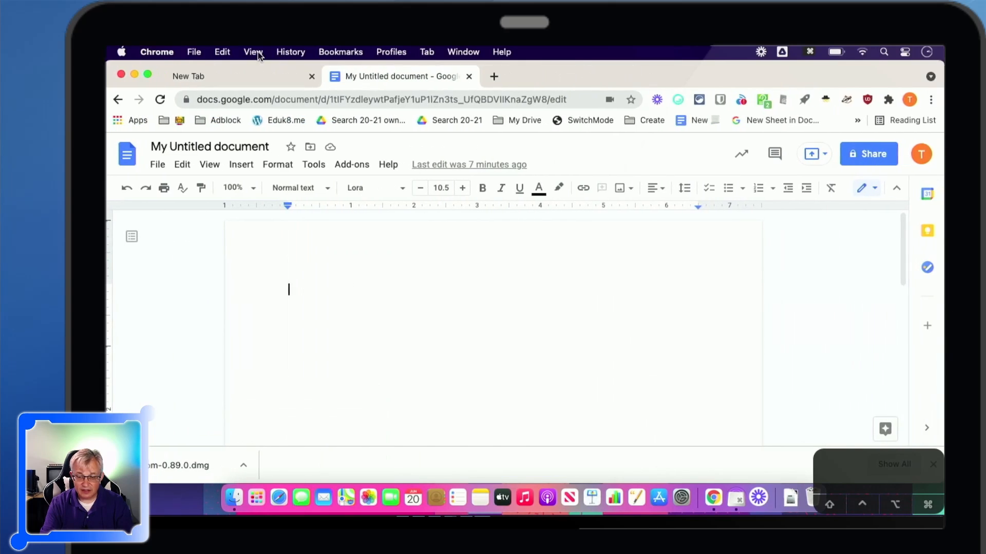
left_click(758, 497)
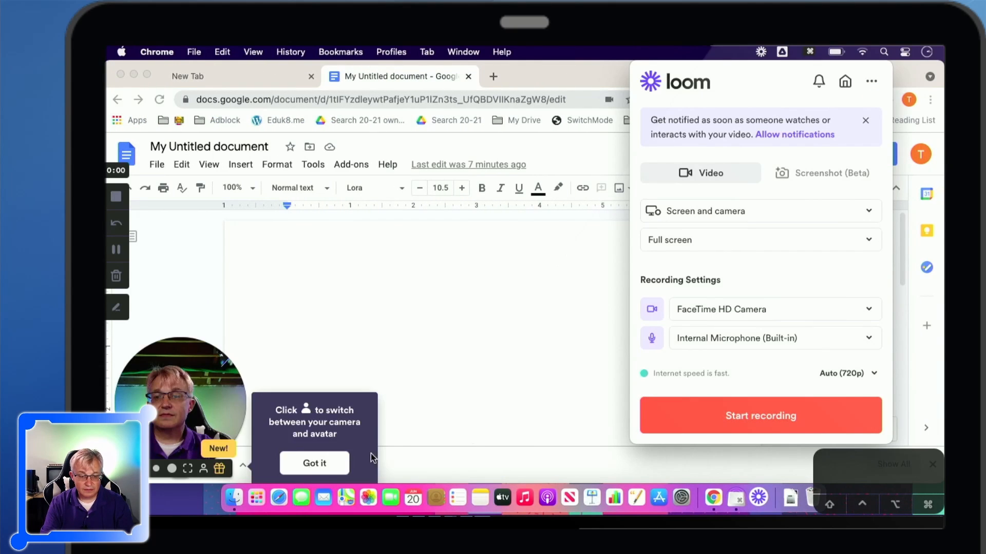
Dismiss the avatar tip, expand the camera view to full screen, and set it back to the small circle
left_click(315, 464)
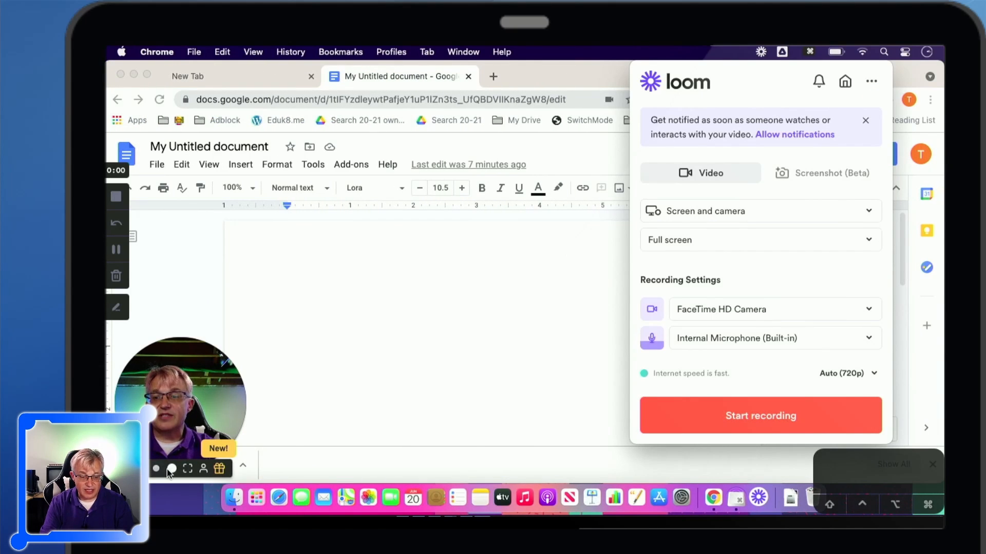
left_click(169, 470)
left_click(222, 469)
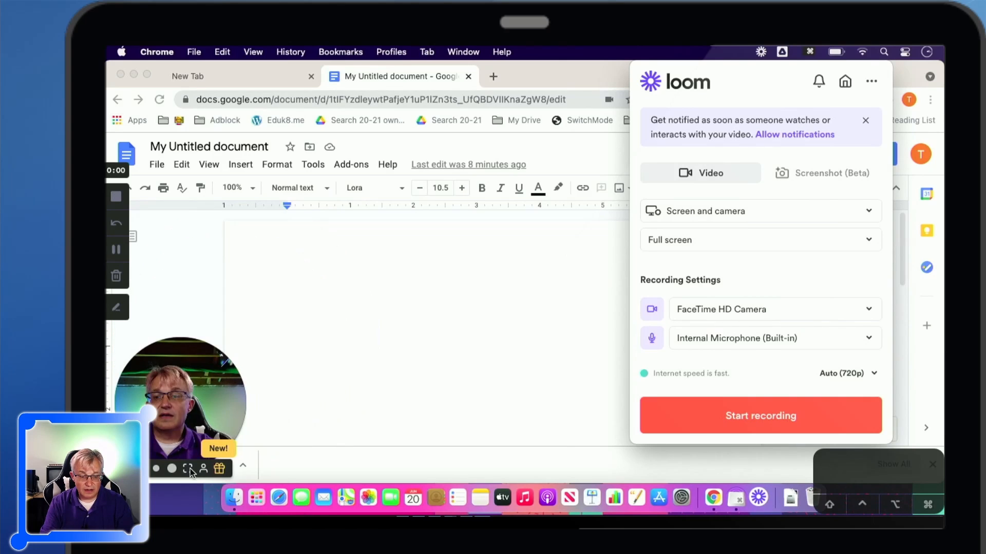
left_click(188, 469)
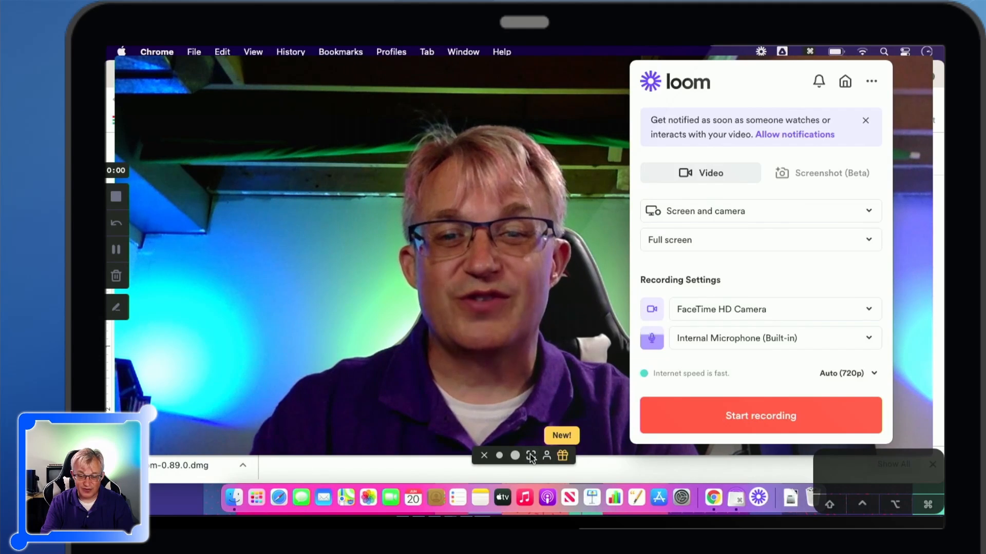
left_click(500, 455)
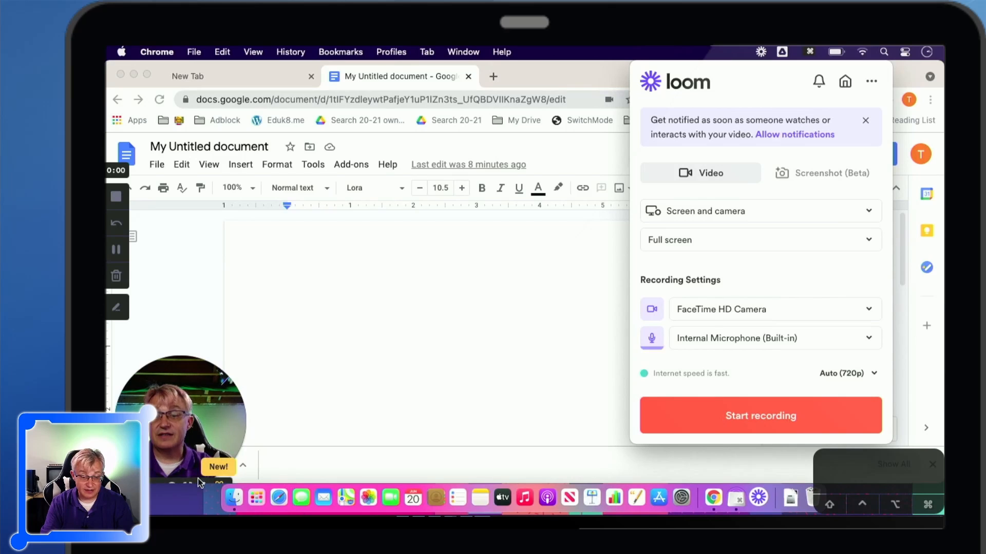
Switch the bubble to the avatar and back to the camera, then show it full screen and return it to the small circle
left_click(209, 464)
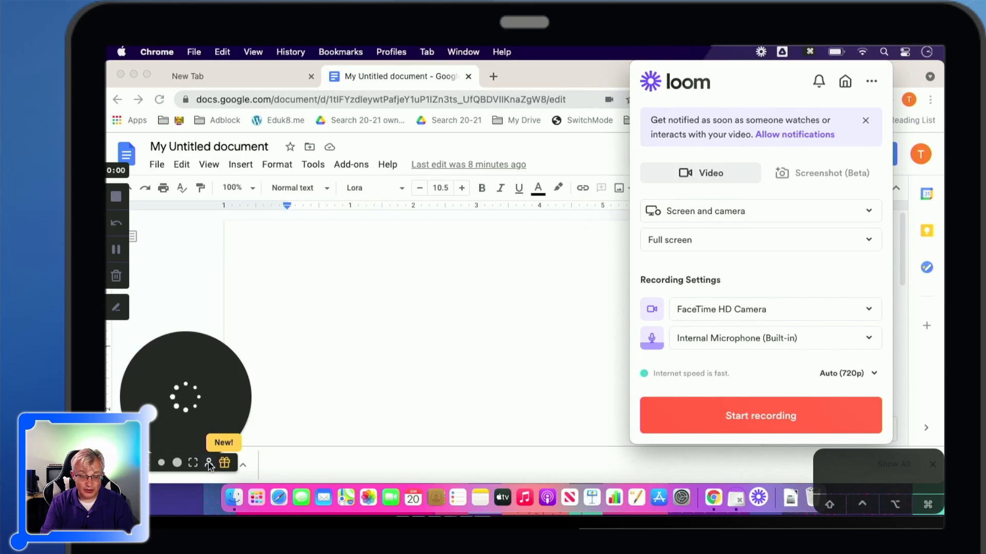
left_click(209, 463)
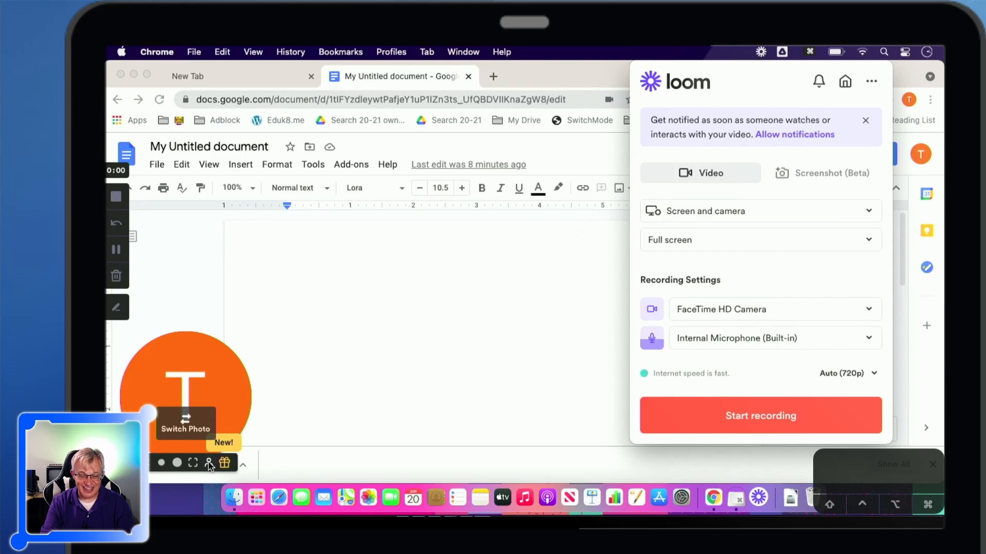
left_click(209, 463)
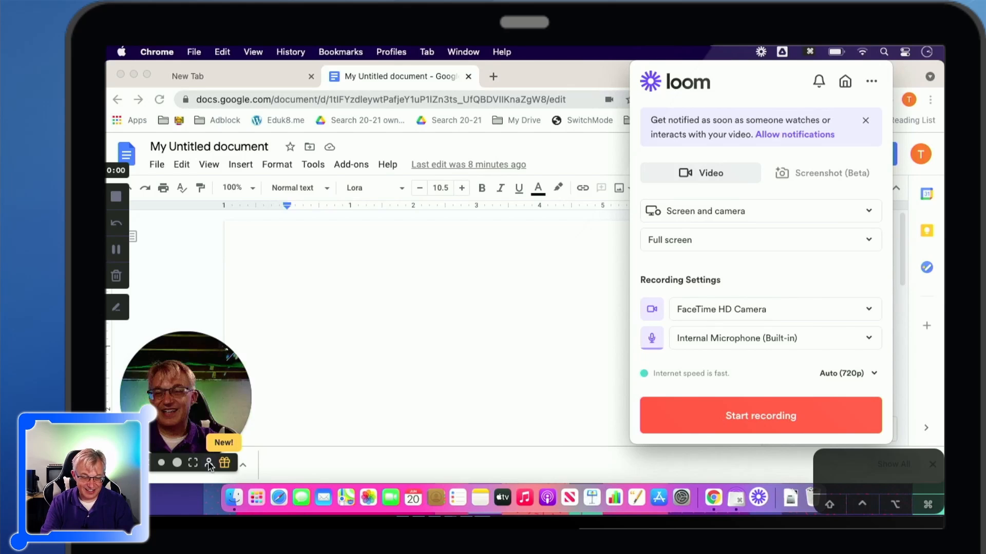
left_click(193, 464)
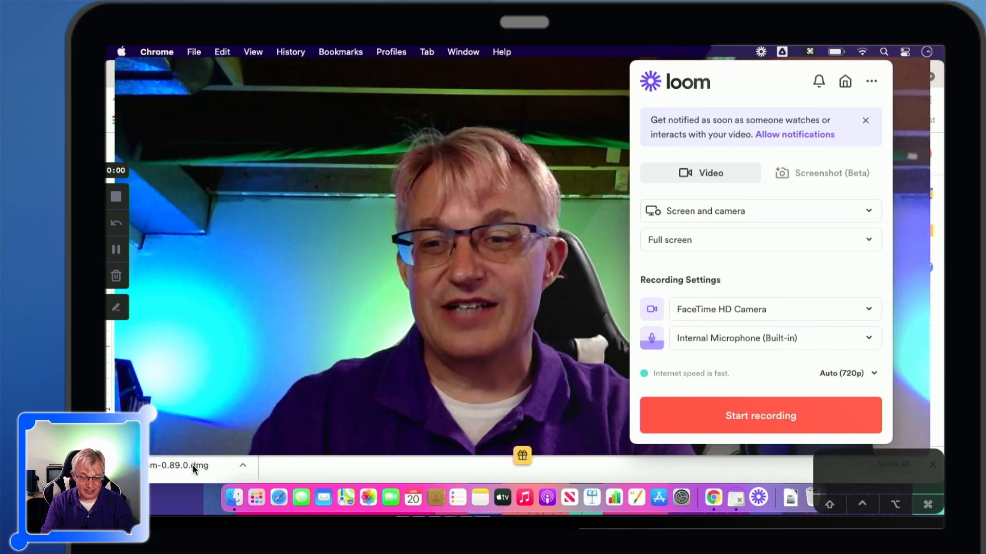
left_click(500, 456)
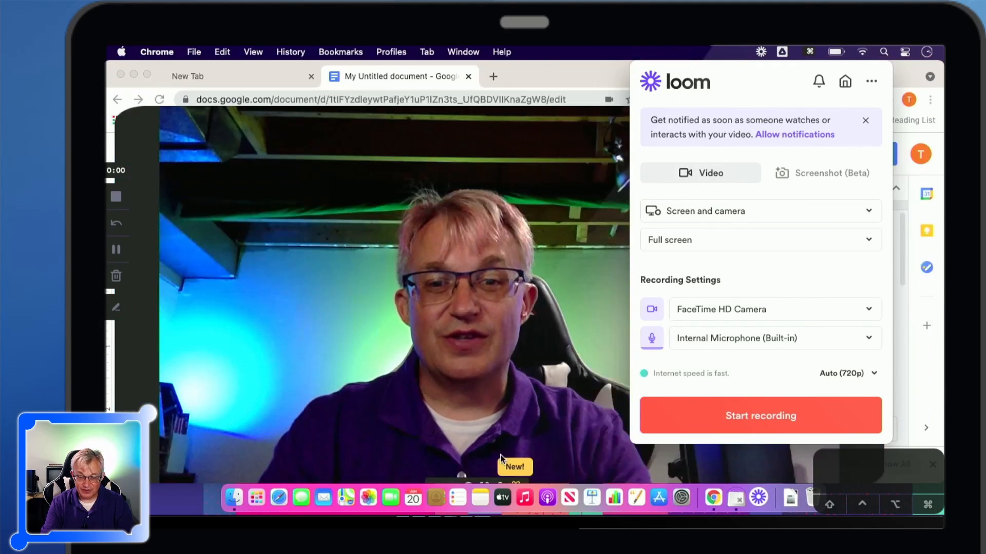
Place the camera bubble just above the Dock and start a full-screen recording with screen and camera
left_click_drag(208, 427, 214, 403)
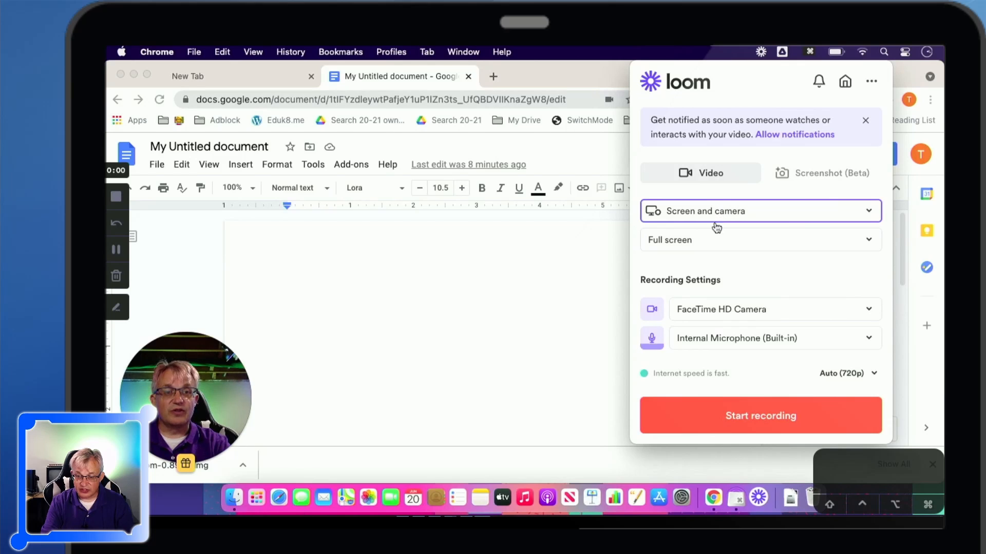
left_click(761, 422)
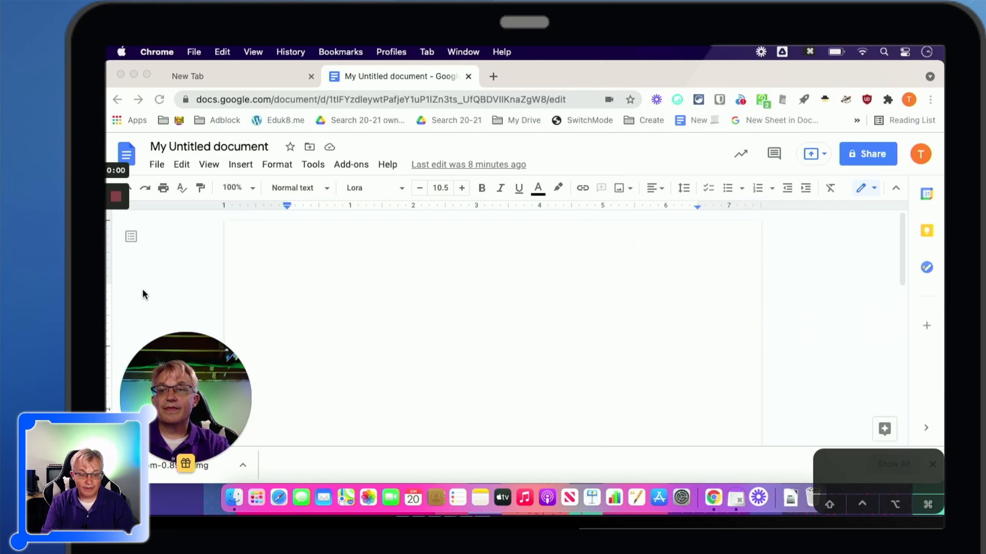
left_click(435, 253)
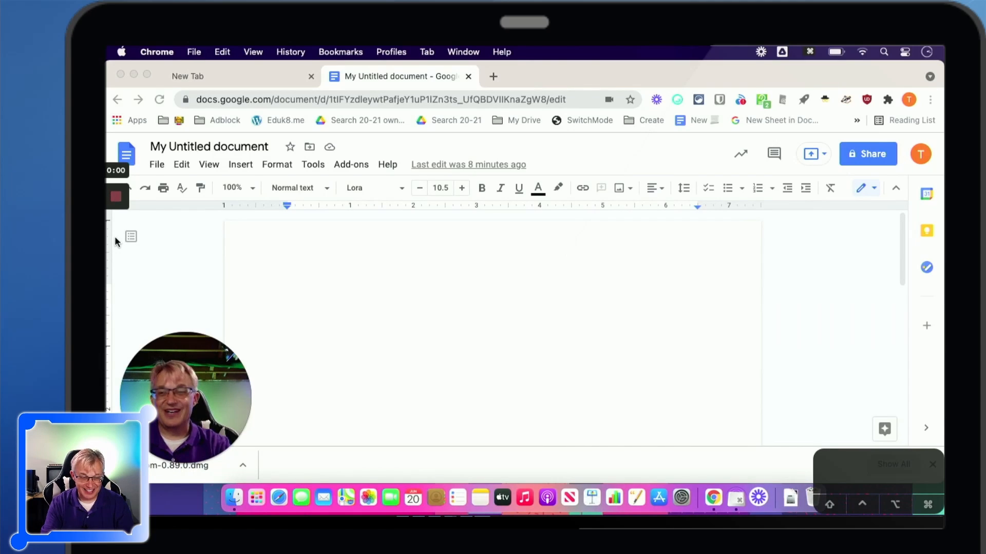
Use Loom's drawing tool in red to circle the SwitchMode bookmark area and the document's 100% zoom value, then finish drawing
mouse_move(107, 204)
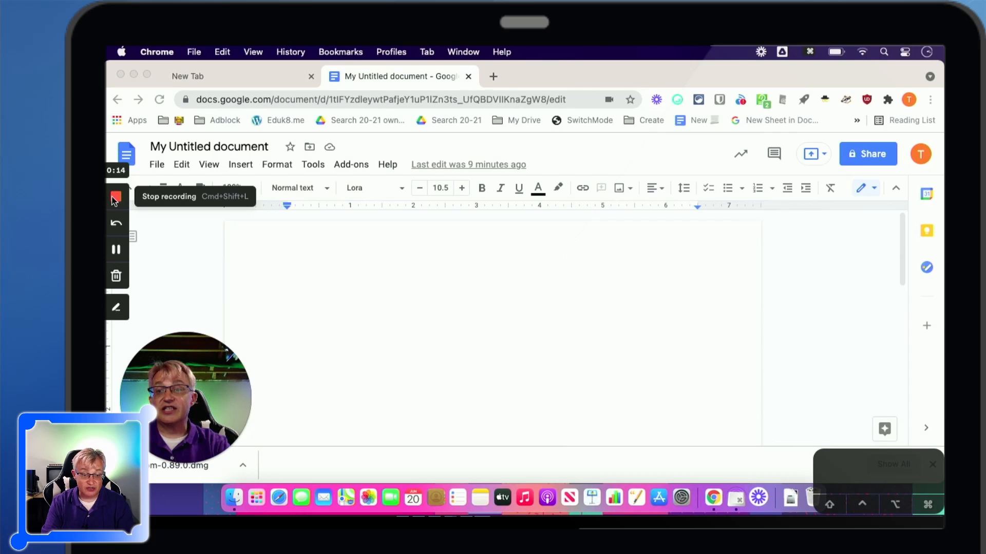
left_click(117, 309)
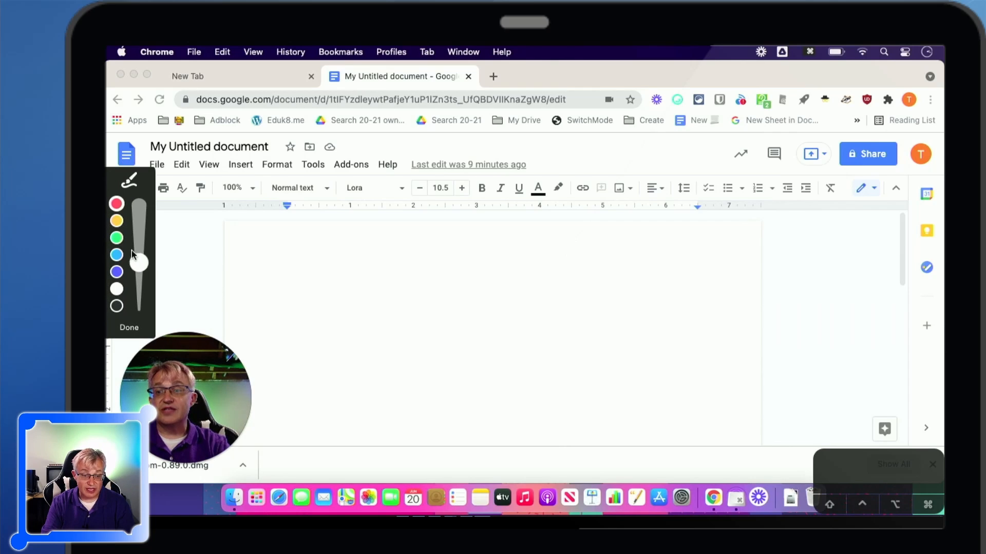
left_click(127, 204)
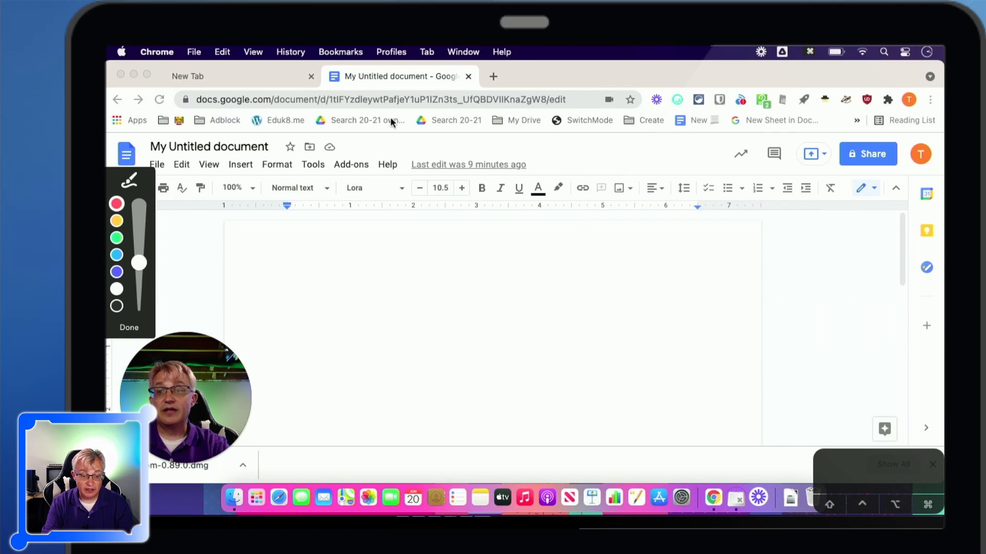
mouse_move(615, 94)
left_mouse_down()
mouse_move(571, 97)
mouse_move(521, 155)
left_mouse_up()
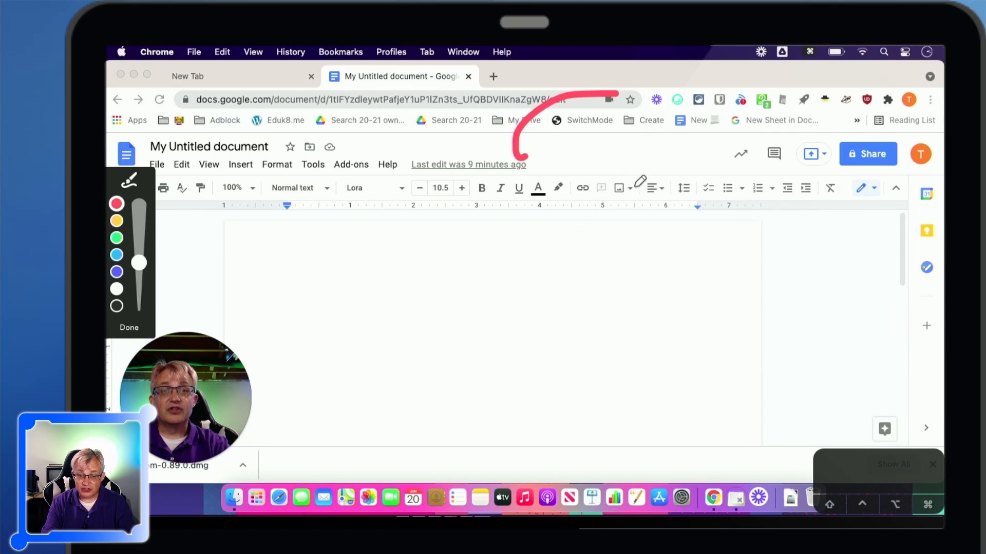
mouse_move(635, 185)
left_mouse_down()
mouse_move(648, 103)
mouse_move(610, 94)
left_mouse_up()
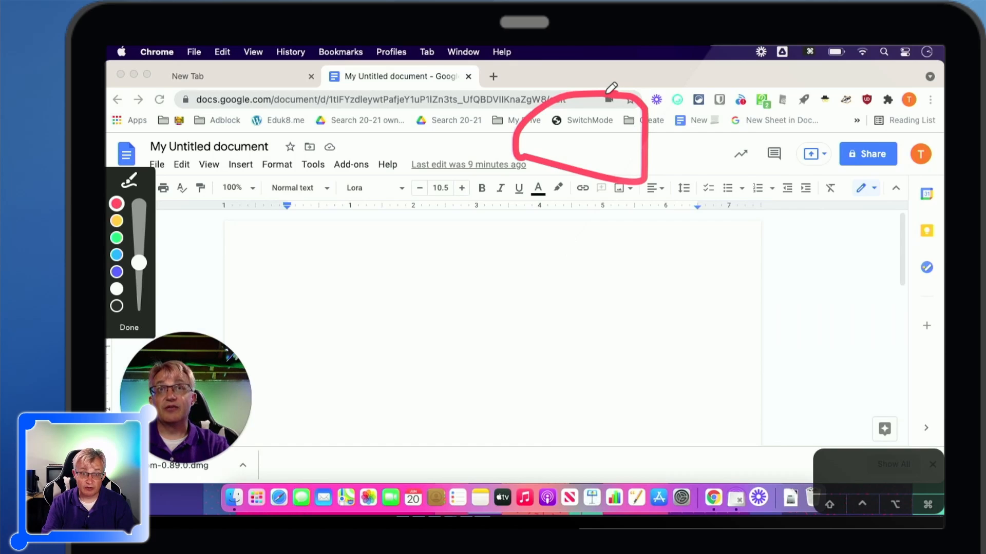
mouse_move(244, 165)
left_mouse_down()
mouse_move(211, 187)
mouse_move(265, 208)
mouse_move(251, 179)
left_mouse_up()
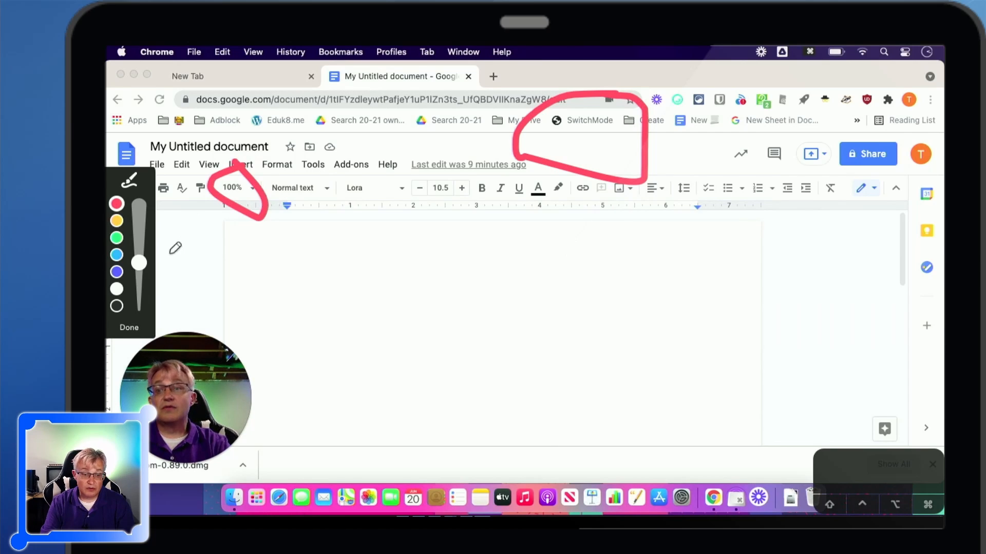
left_click(128, 328)
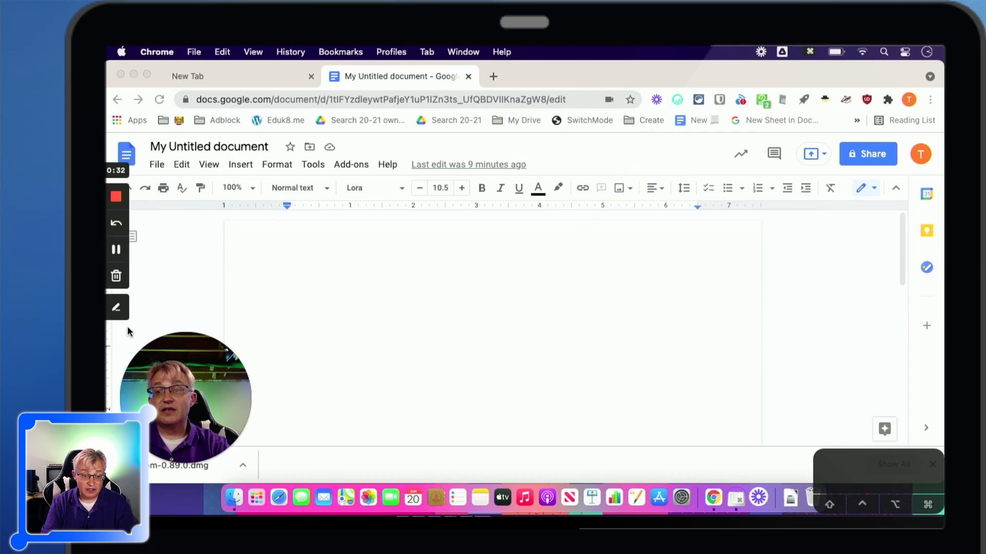
Draw a purple loop over the document's upper area, switch the colour to yellow, draw a second loop beside it, and finish drawing
left_click(118, 307)
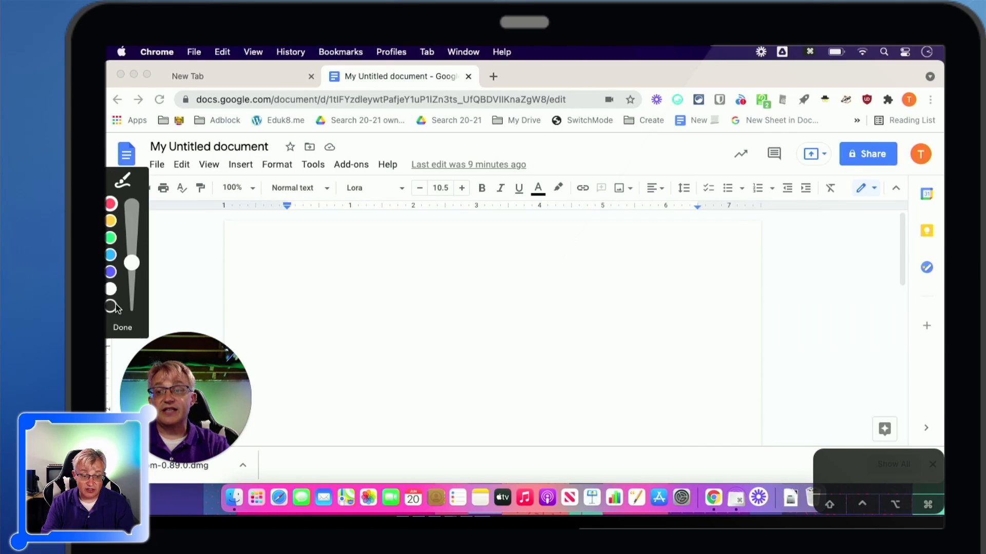
left_click(116, 272)
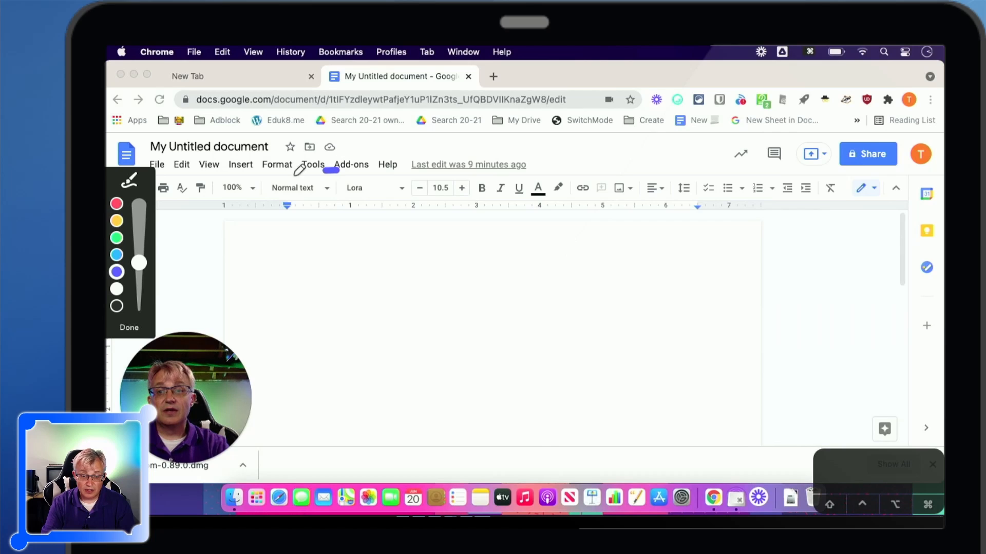
mouse_move(299, 169)
left_mouse_down()
mouse_move(361, 241)
mouse_move(343, 167)
left_mouse_up()
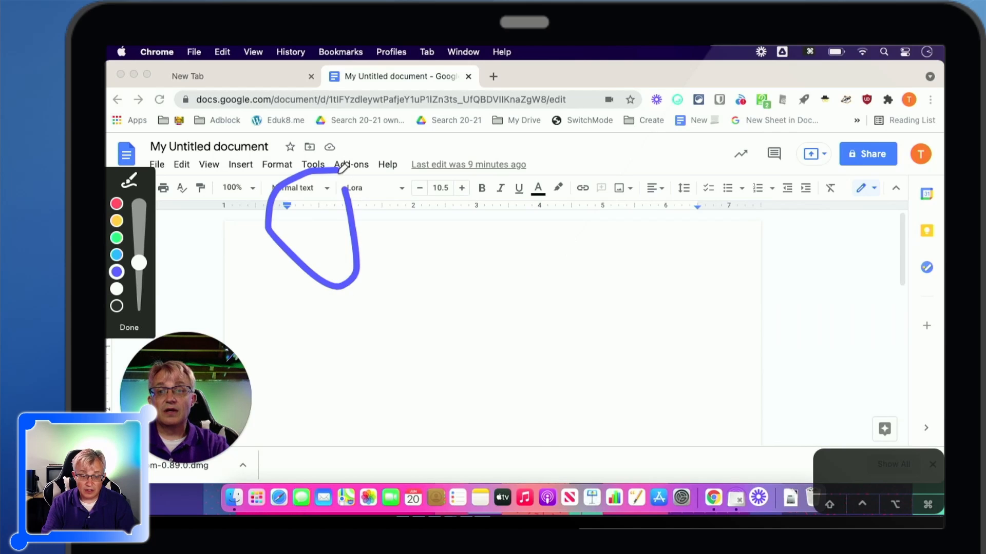
left_click(117, 223)
mouse_move(421, 197)
left_mouse_down()
mouse_move(385, 207)
mouse_move(493, 234)
mouse_move(416, 200)
left_mouse_up()
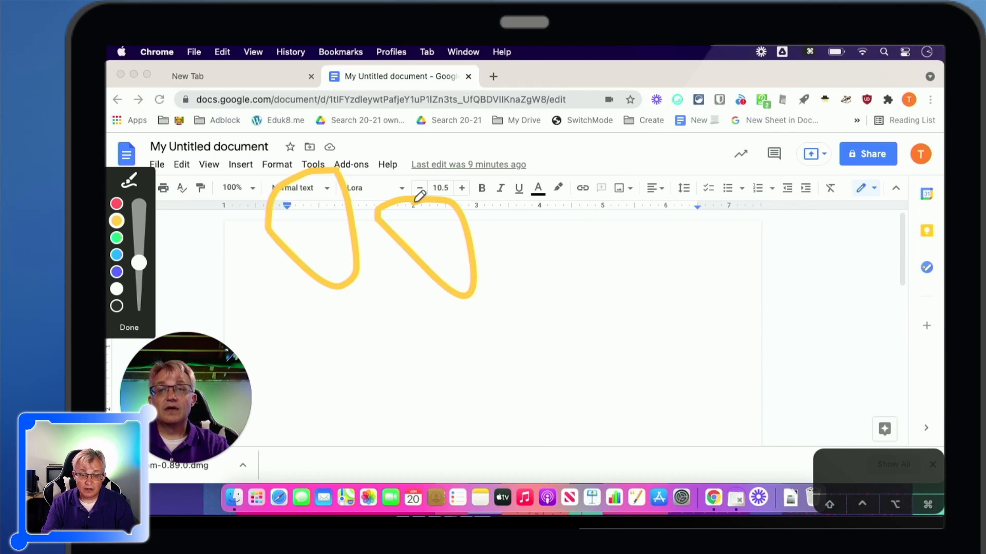
left_click(125, 329)
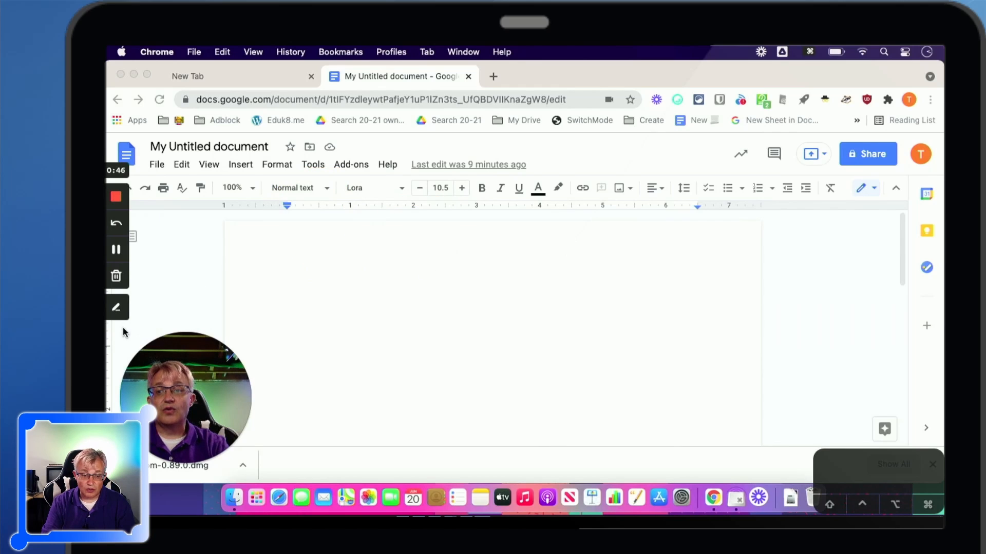
Reopen the drawing tool, set the stroke to maximum thickness, and draw a large yellow loop over the document page
left_click(115, 310)
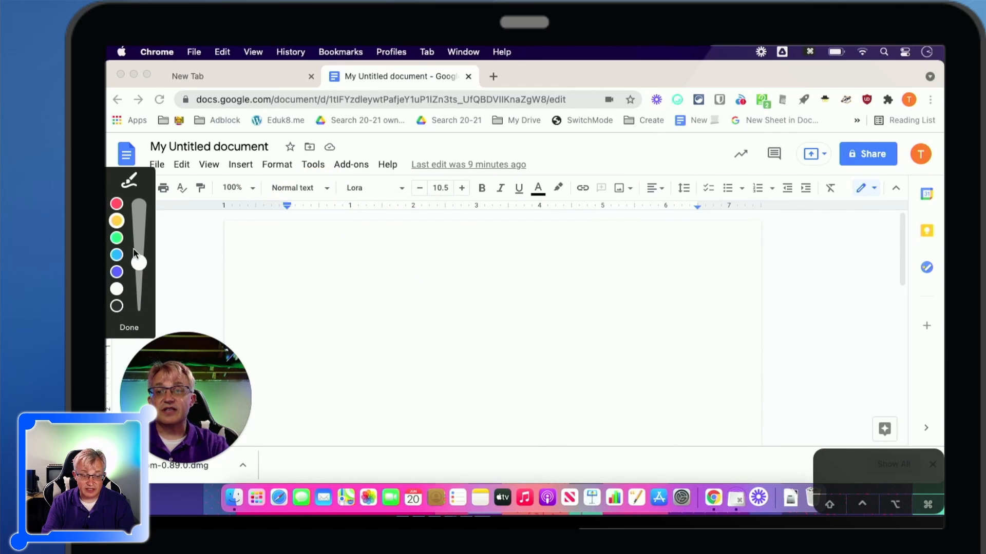
left_click_drag(139, 259, 149, 201)
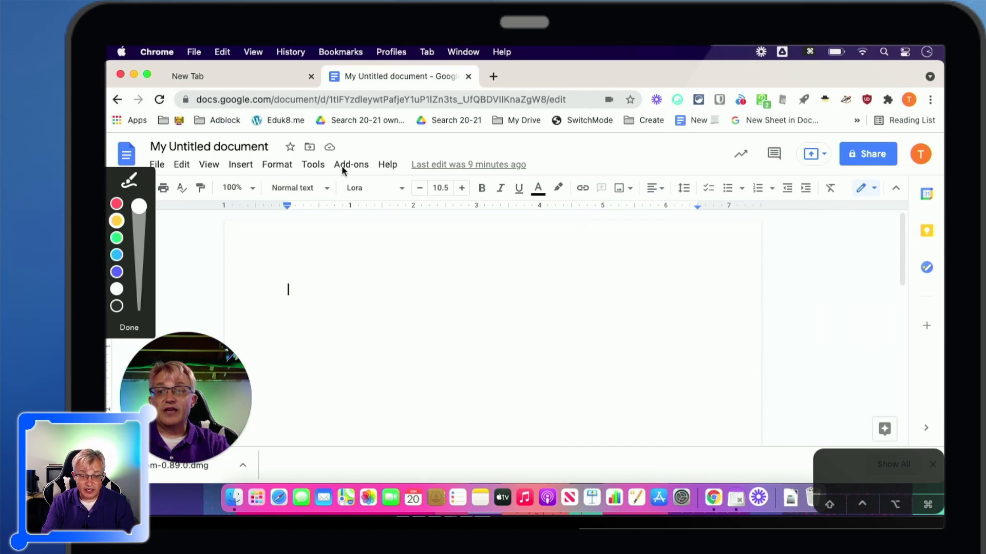
mouse_move(342, 165)
left_mouse_down()
mouse_move(304, 286)
mouse_move(405, 379)
mouse_move(422, 360)
left_mouse_up()
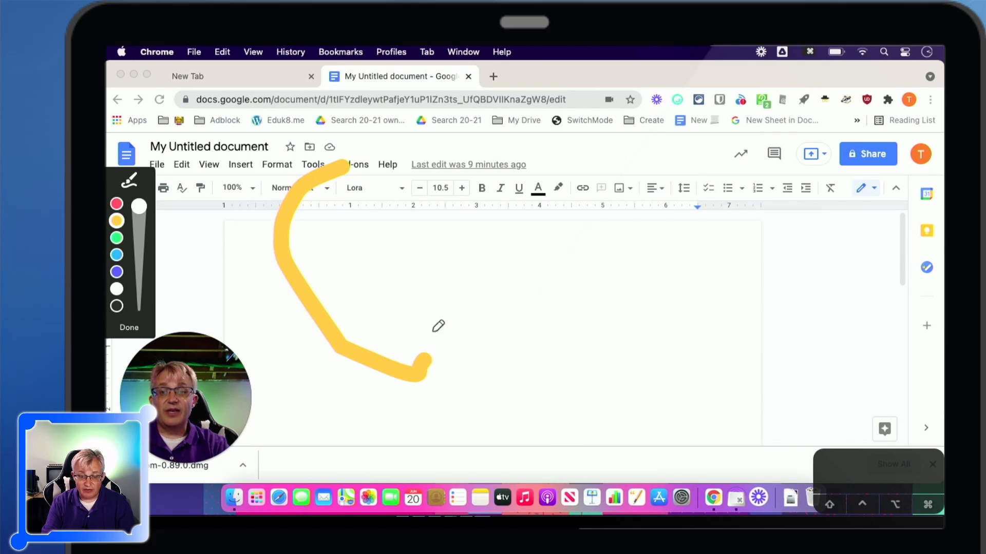
mouse_move(438, 326)
left_mouse_down()
mouse_move(394, 184)
mouse_move(345, 164)
left_mouse_up()
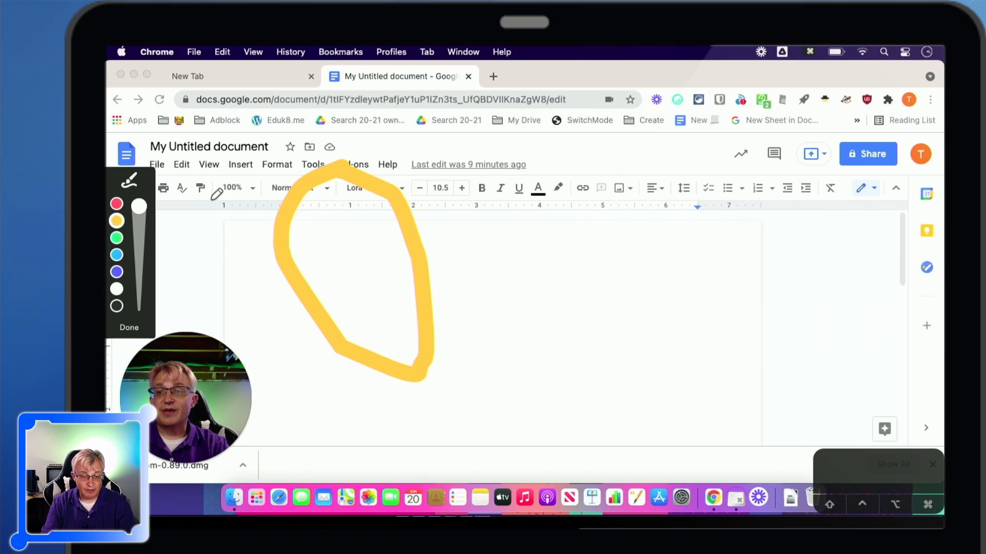
Switch the drawing colour to green, draw a short stroke on the upper part of the document page, and finish drawing
left_click(118, 307)
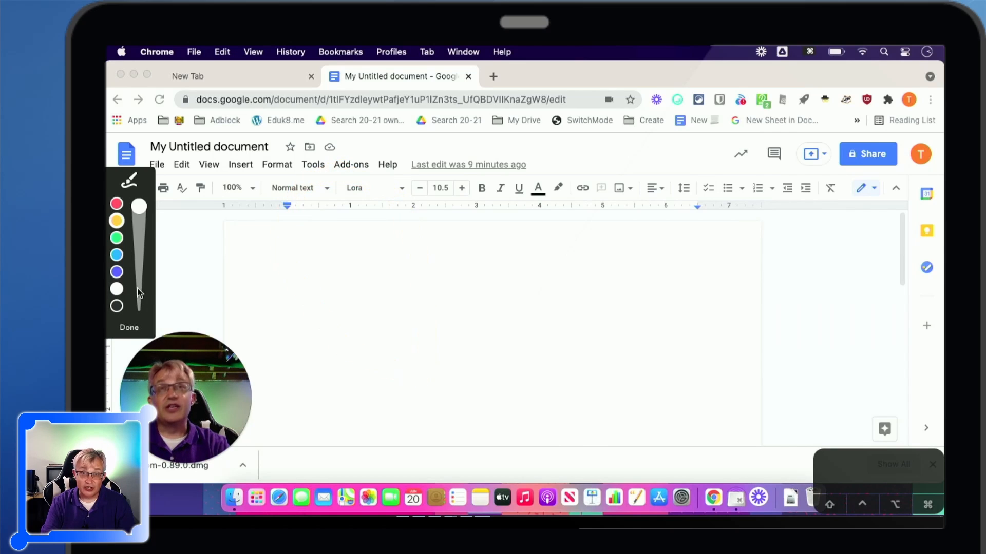
left_click(117, 237)
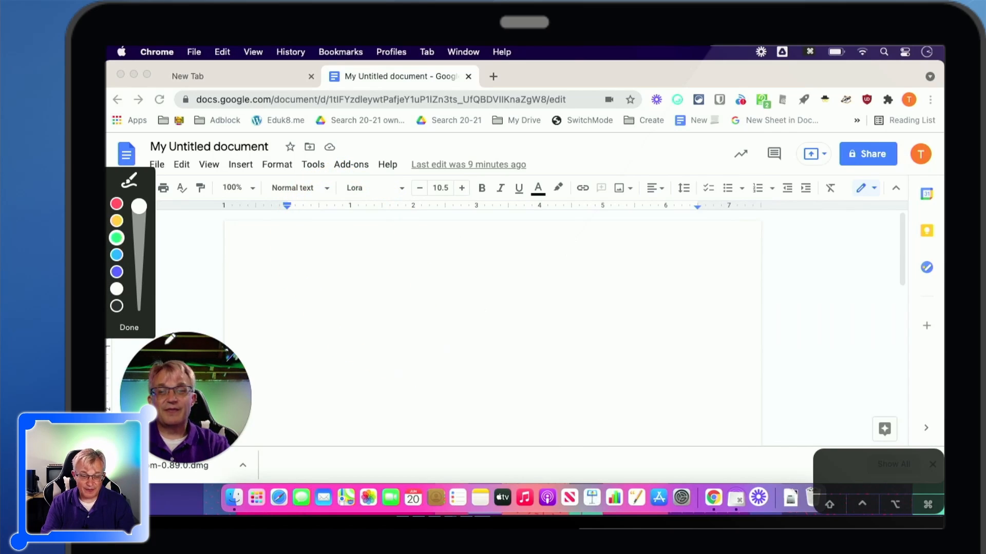
mouse_move(382, 234)
left_mouse_down()
mouse_move(460, 308)
mouse_move(362, 237)
left_mouse_up()
left_click(129, 328)
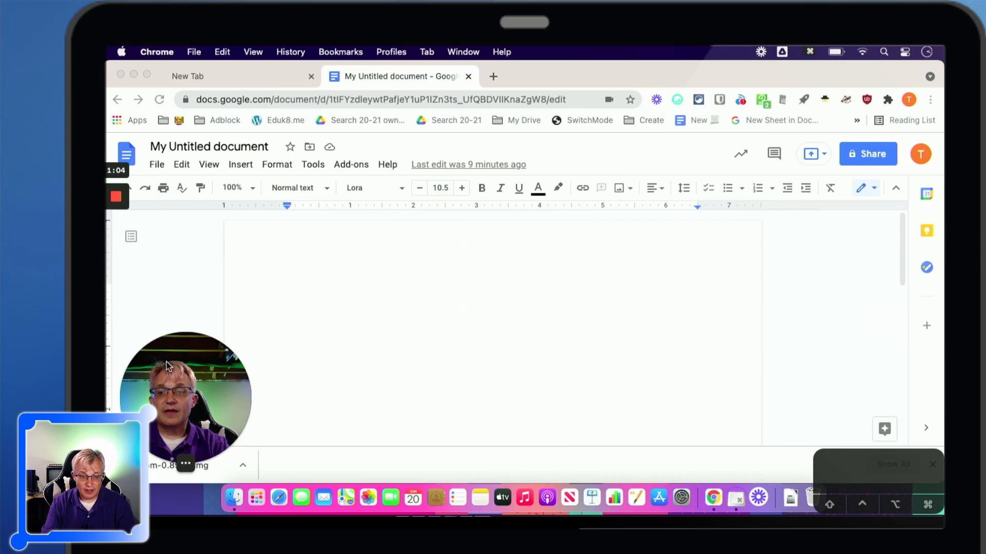
Stop the Loom recording and close the browser's downloads bar
left_click(116, 197)
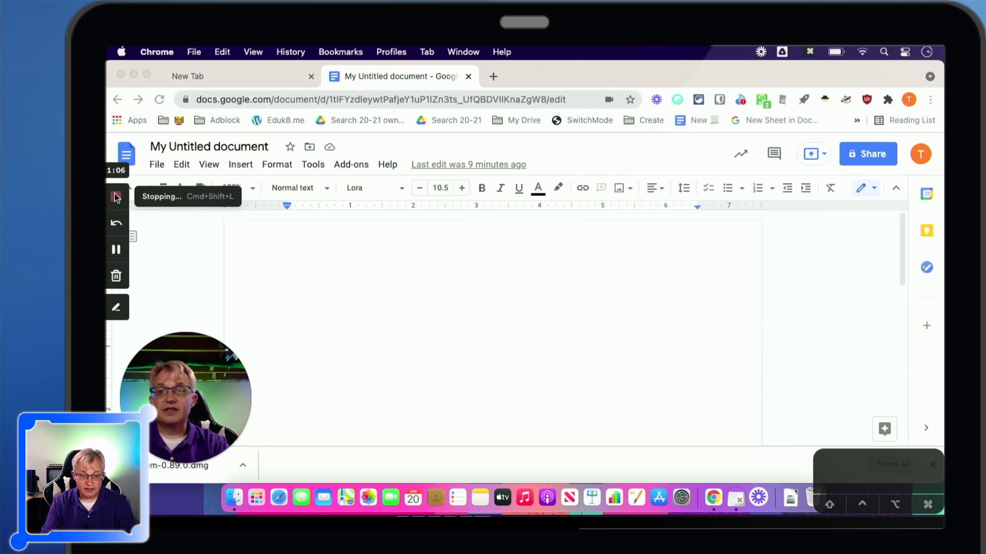
left_click_drag(924, 456, 876, 454)
left_click(932, 466)
left_click(932, 465)
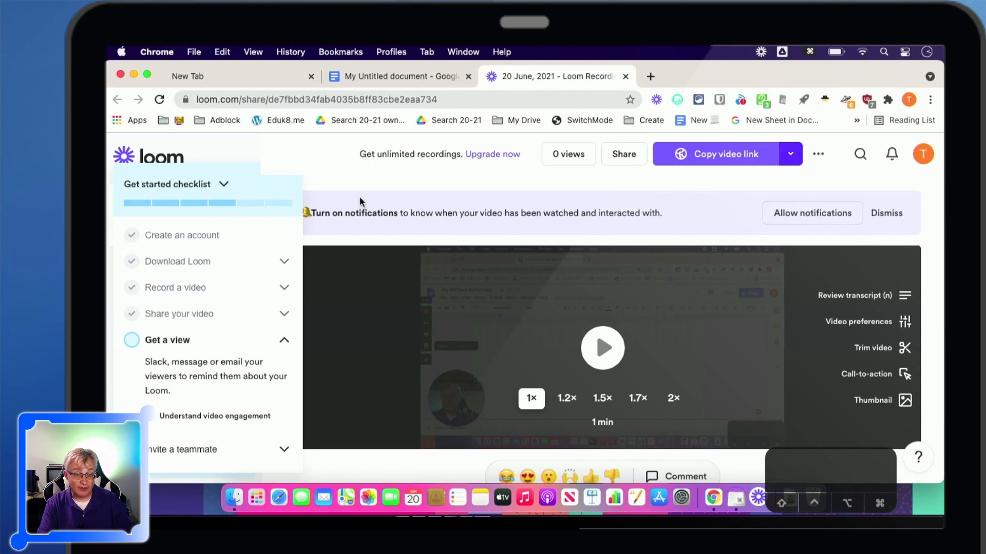
Collapse the Get started checklist and dismiss the notifications banner on the recording's Loom page
left_click(223, 185)
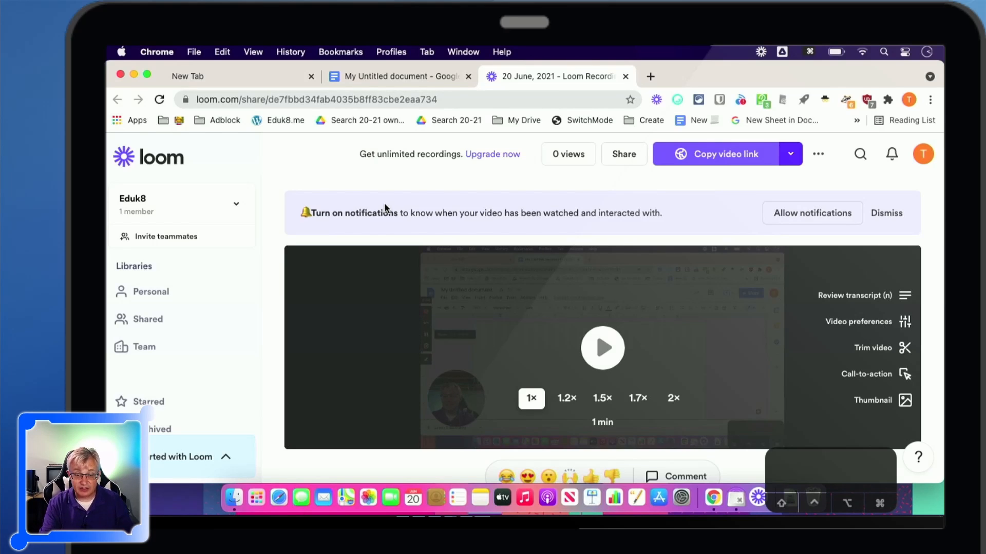
scroll(937, 335, "up", 1)
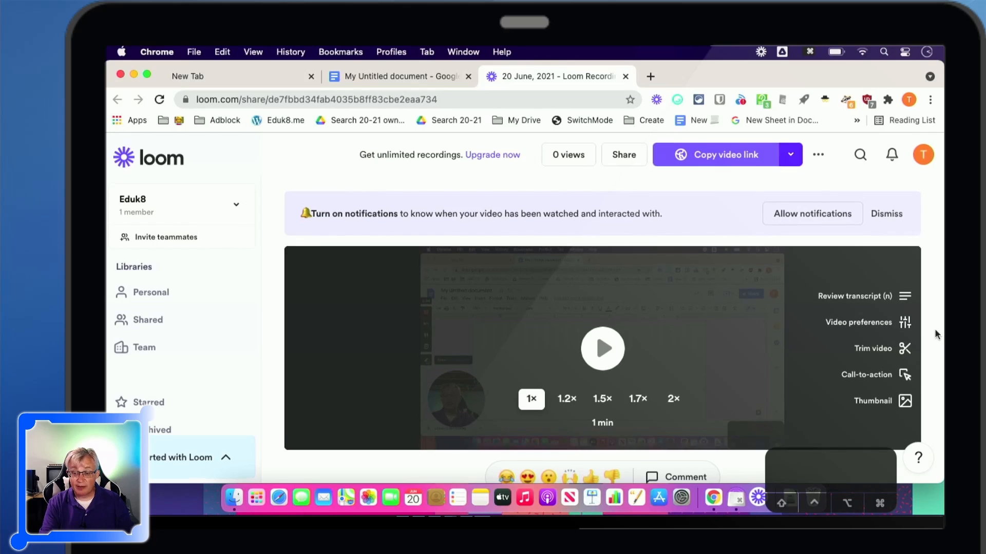
left_click(886, 214)
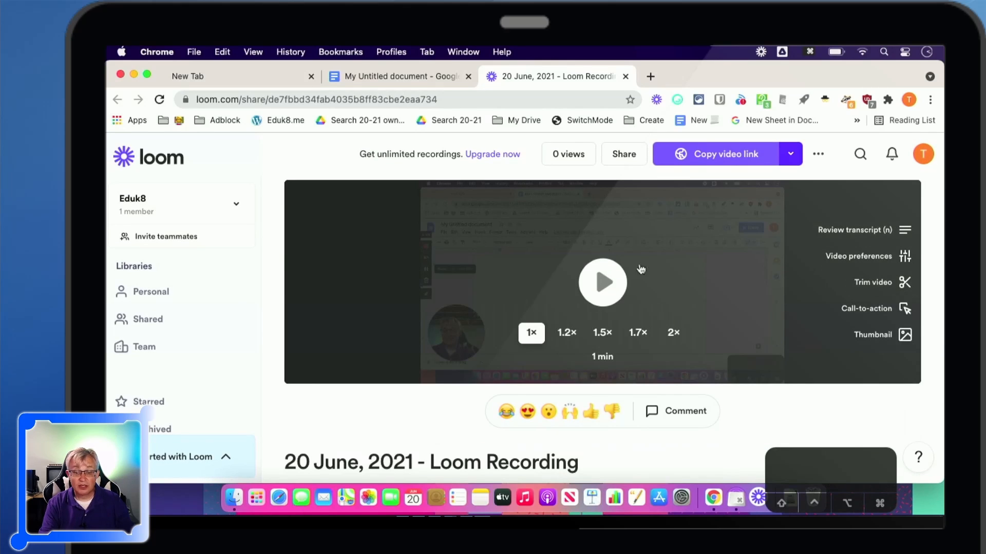
Play back the new recording, skipping ahead to review the drawing part, and pause it at about 0:33
left_click(602, 278)
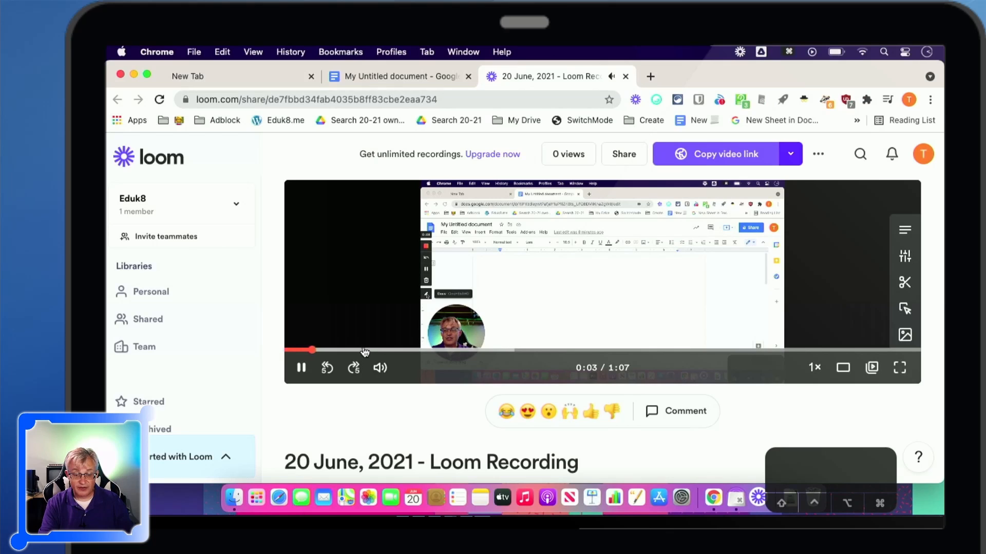
left_click_drag(364, 351, 485, 353)
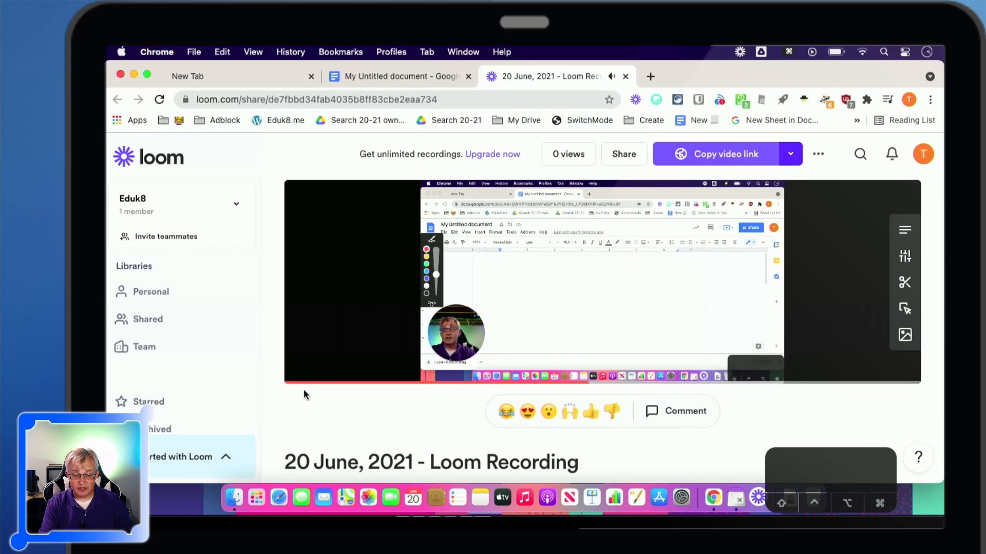
left_click(302, 370)
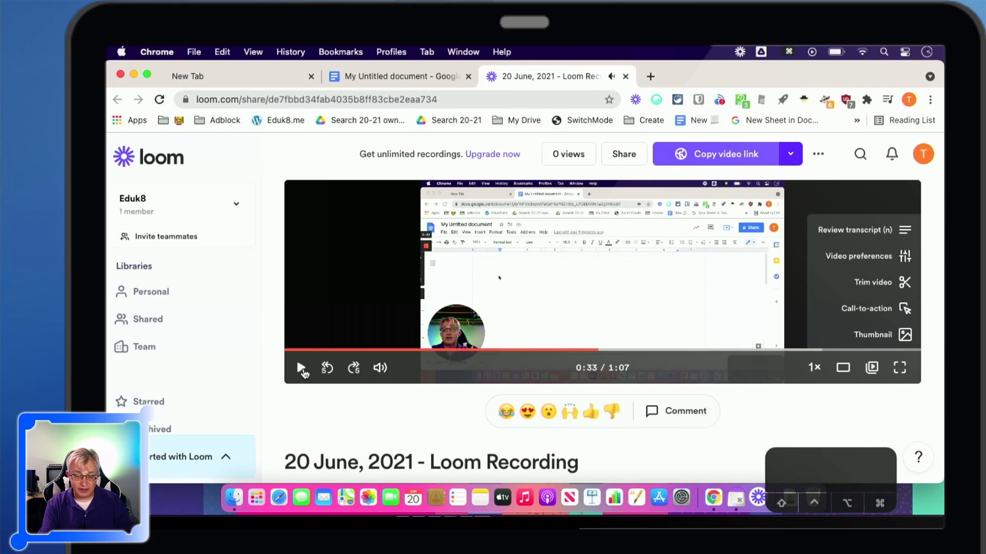
scroll(376, 442, "down", 3)
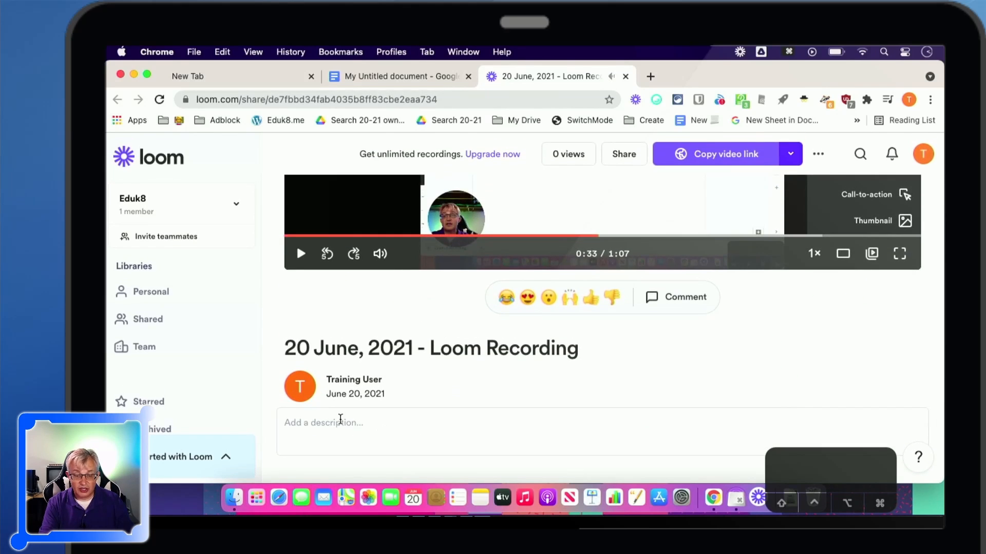
scroll(407, 424, "up", 3)
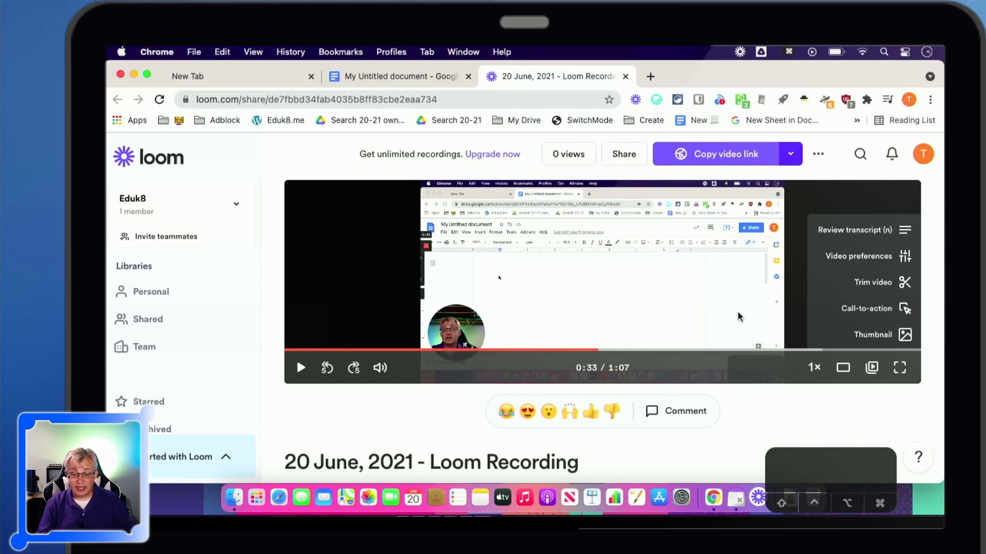
Open the Loom desktop recorder and dismiss the View Your Videos tip
left_click(757, 502)
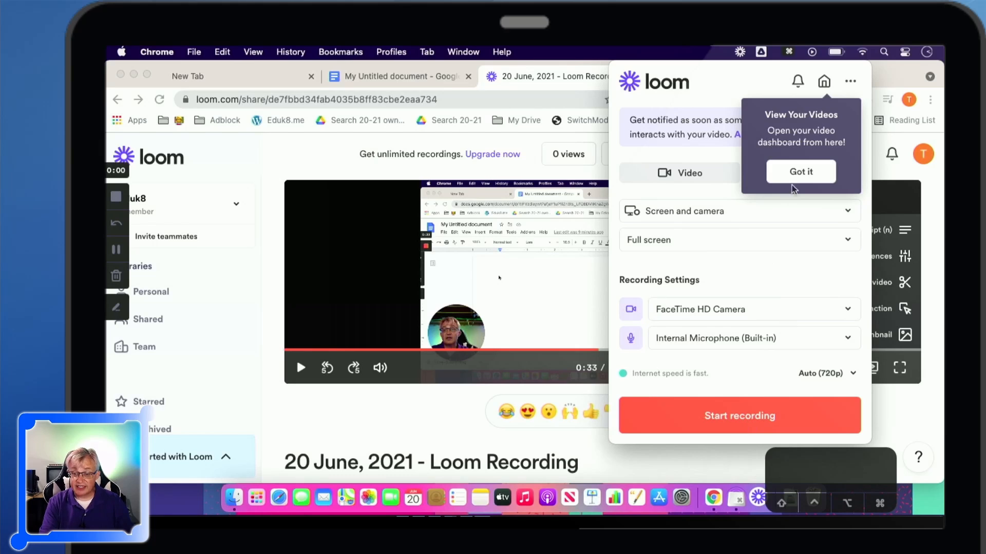
left_click(796, 177)
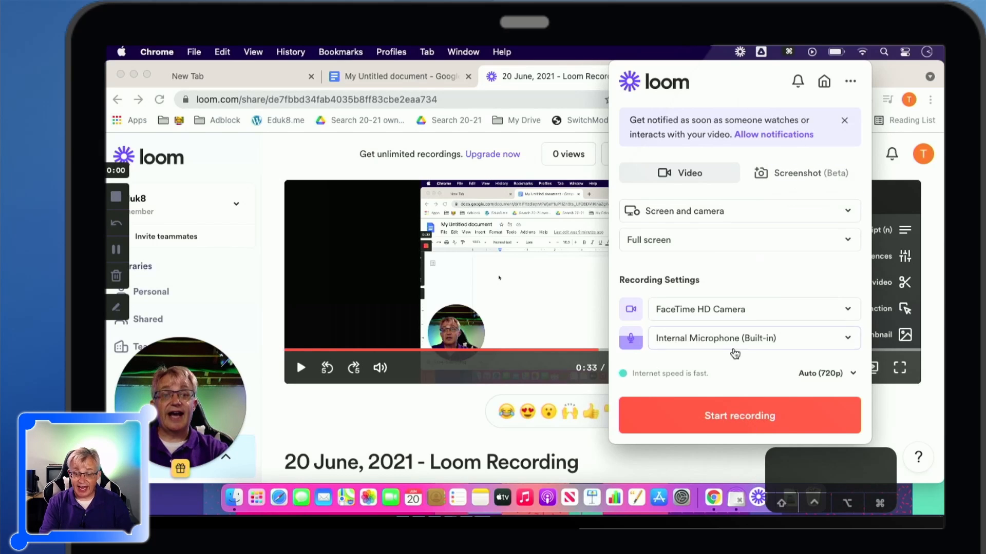